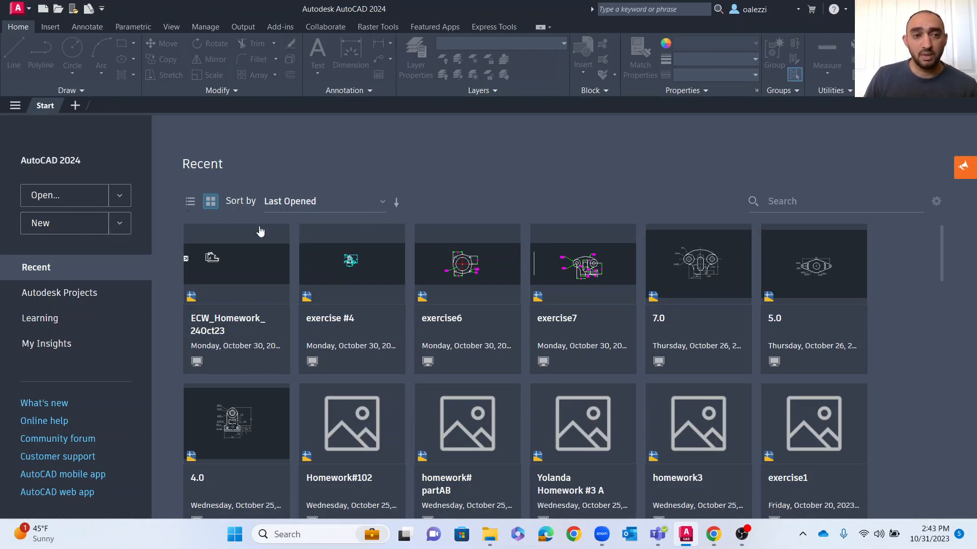
Start a new drawing and bring up the Dimension Style Manager.
left_click(76, 227)
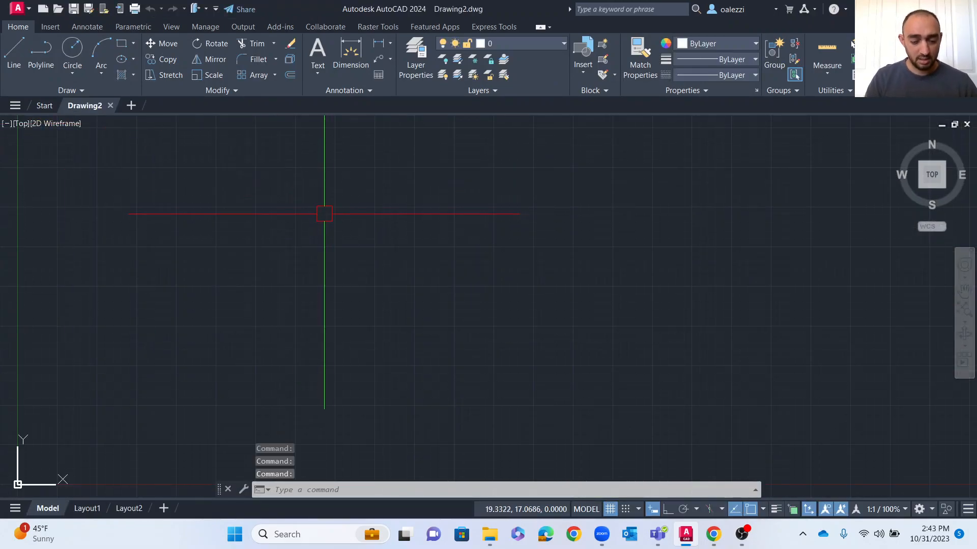
type("dims")
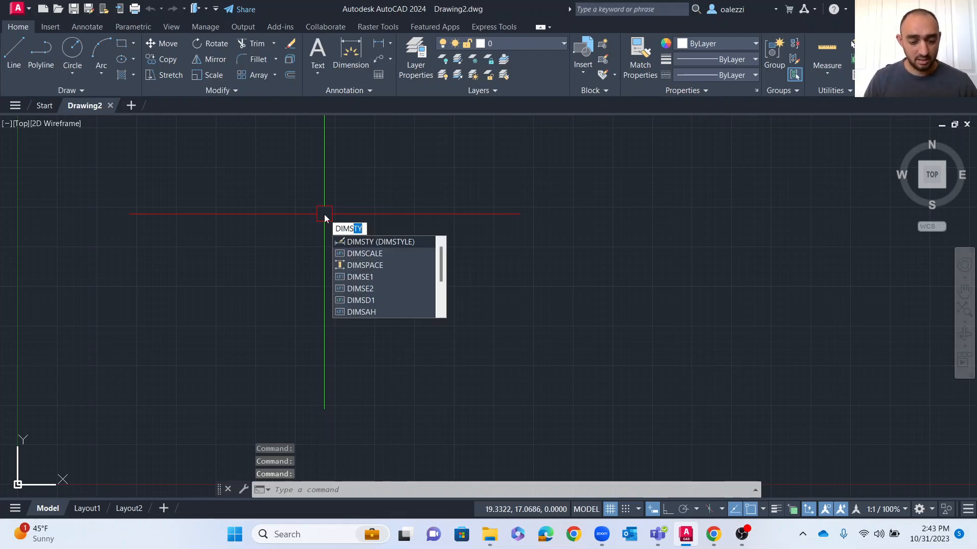
key("Return")
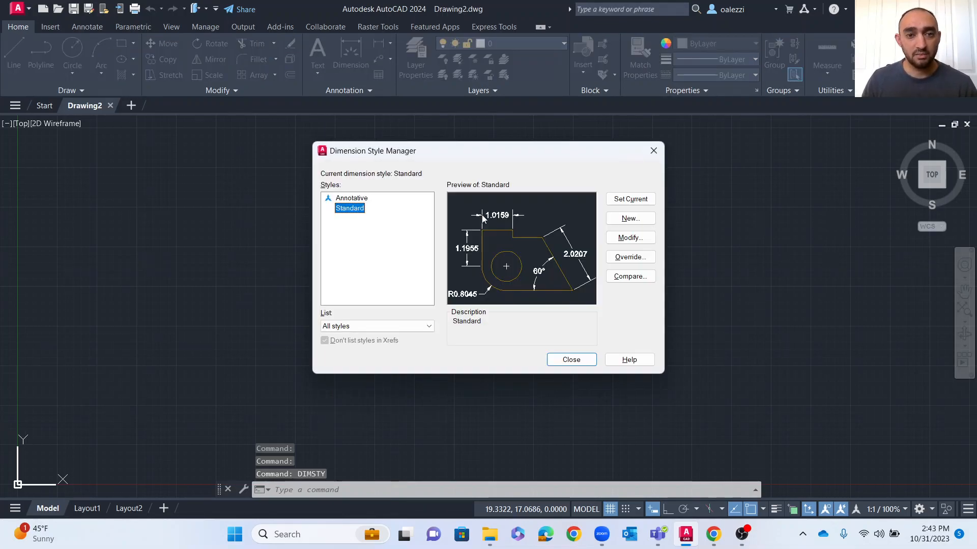
Create a new annotative dimension style named DIMSTY1, based on the Annotative style and used for all dimensions, and continue to its settings.
left_click(353, 201)
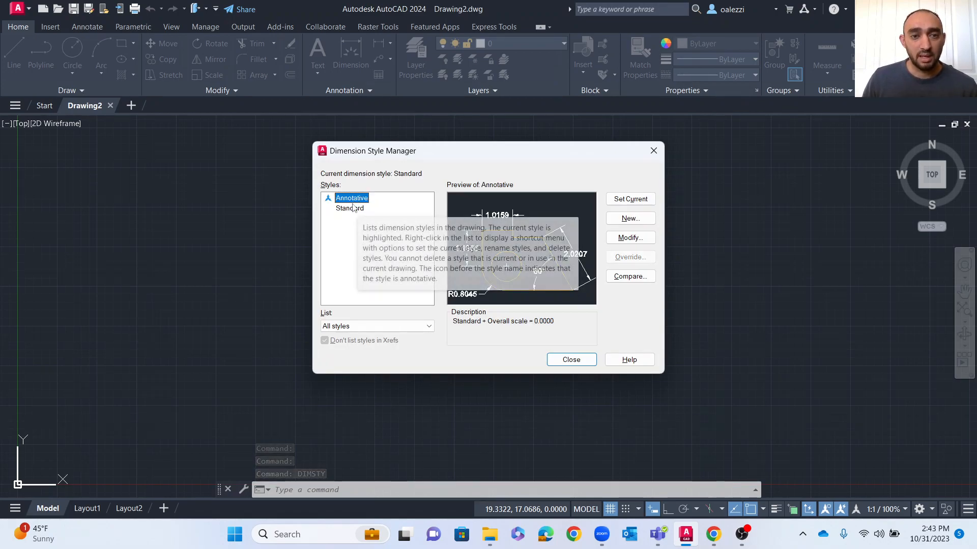
left_click(352, 210)
left_click(355, 202)
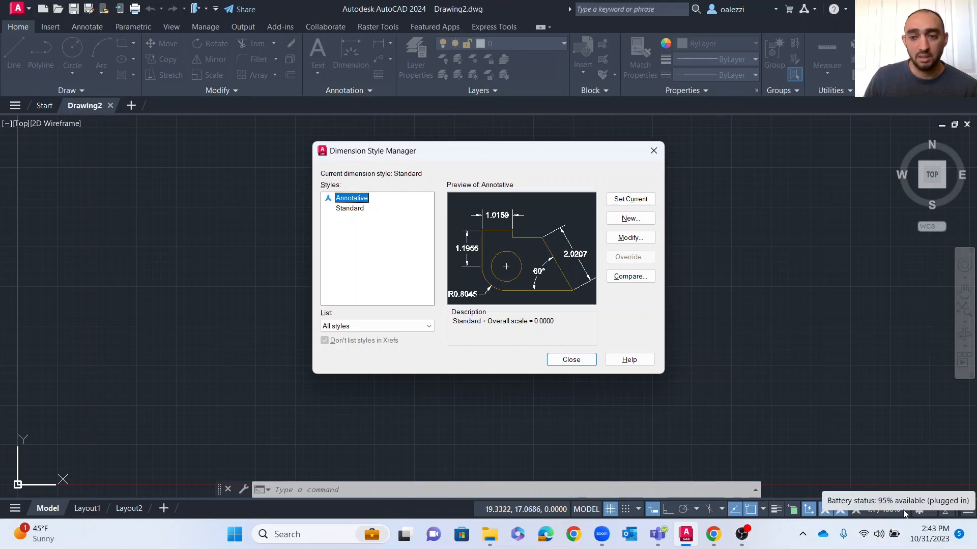
left_click(353, 211)
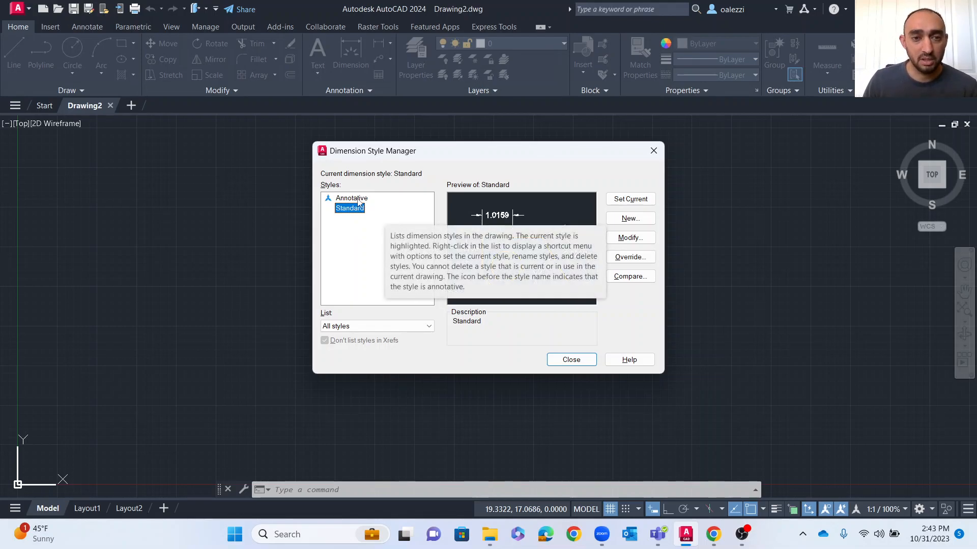
left_click(359, 200)
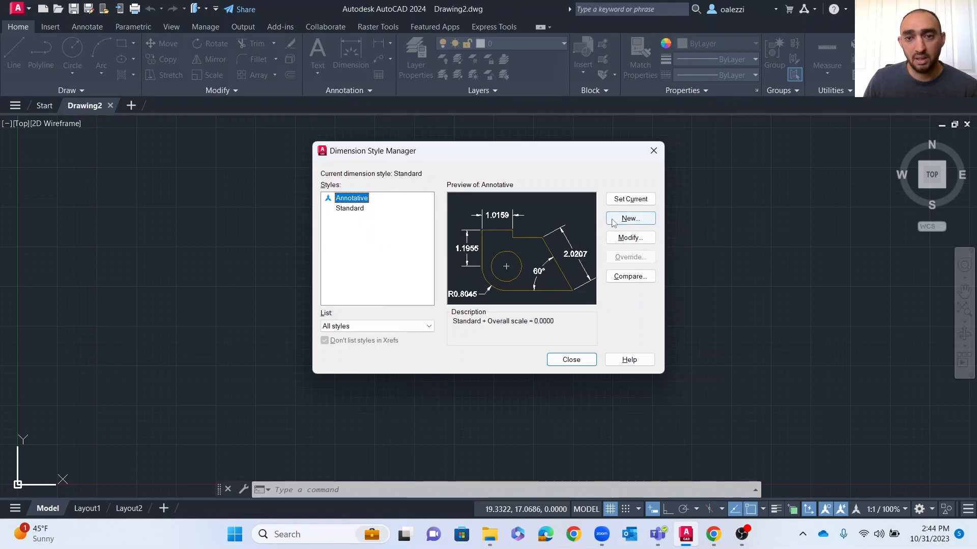
left_click(629, 220)
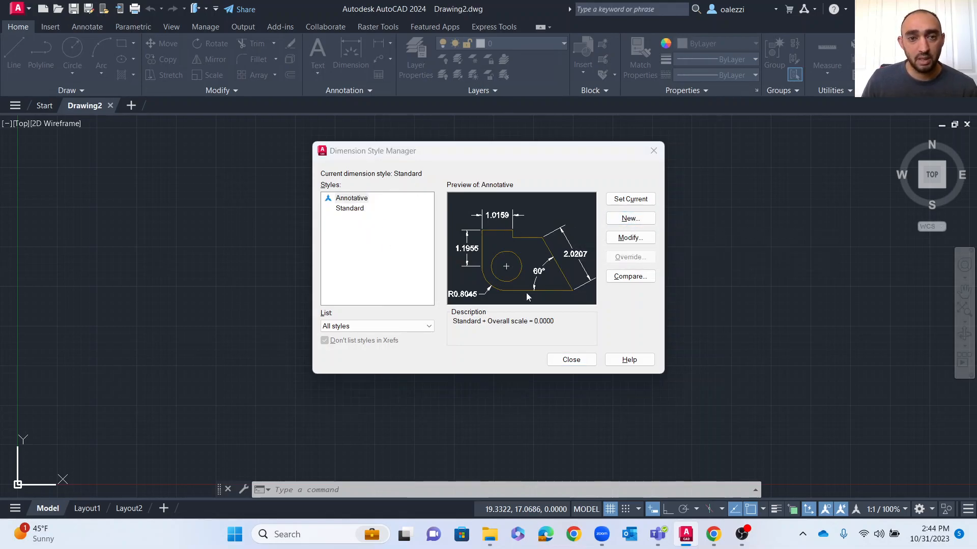
left_click_drag(698, 271, 366, 206)
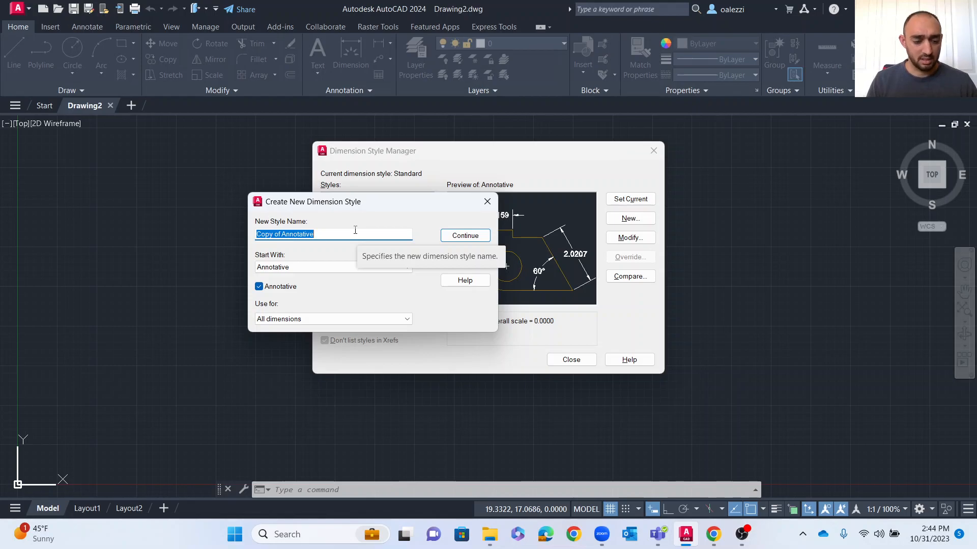
type("DIMSTY")
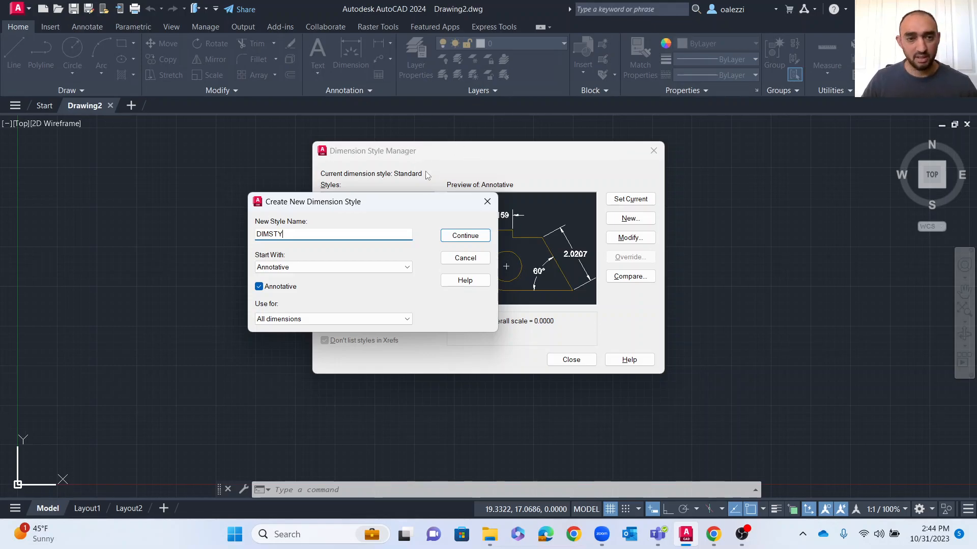
type("1")
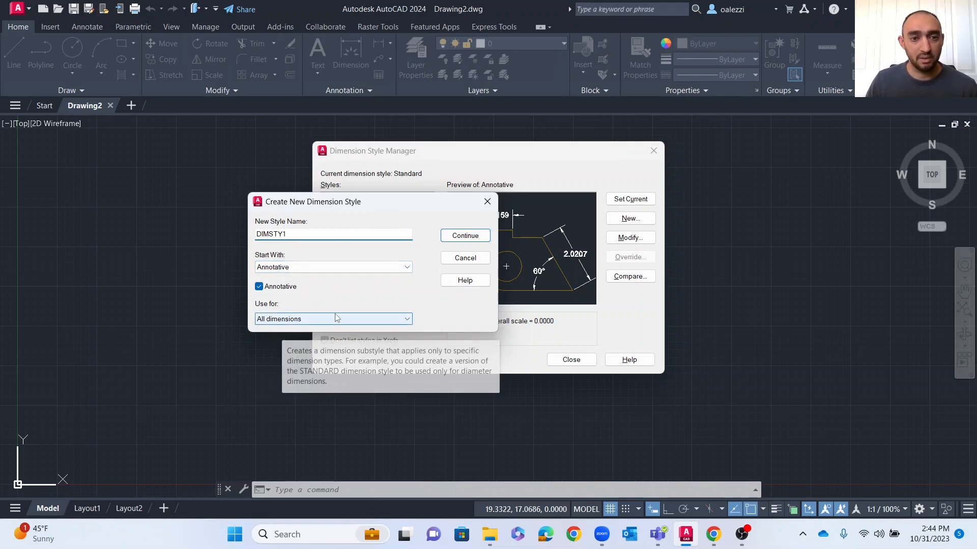
left_click(465, 236)
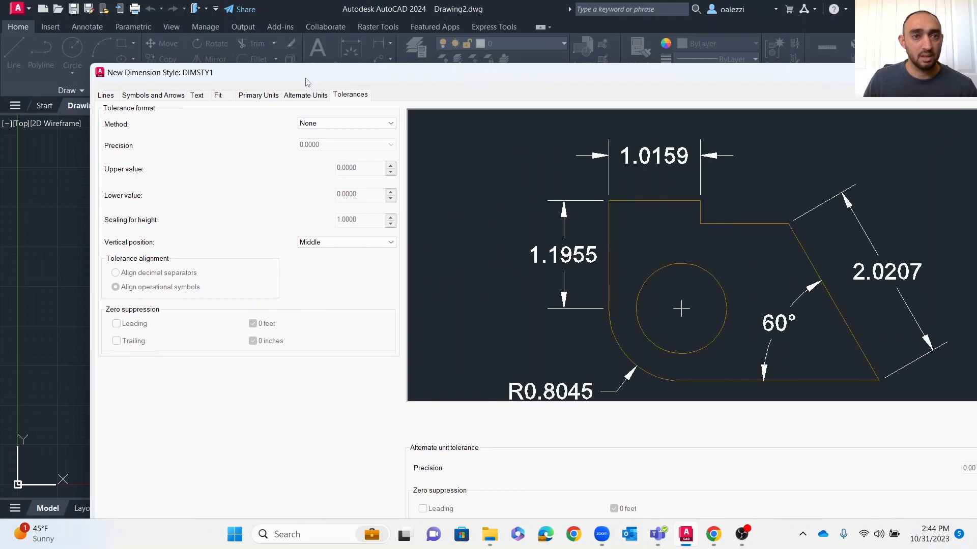
Bring the whole DIMSTY1 settings dialog into view and review its categories from lines and arrows through units and tolerances.
left_click_drag(87, 61, 382, 167)
left_click_drag(486, 178, 204, 52)
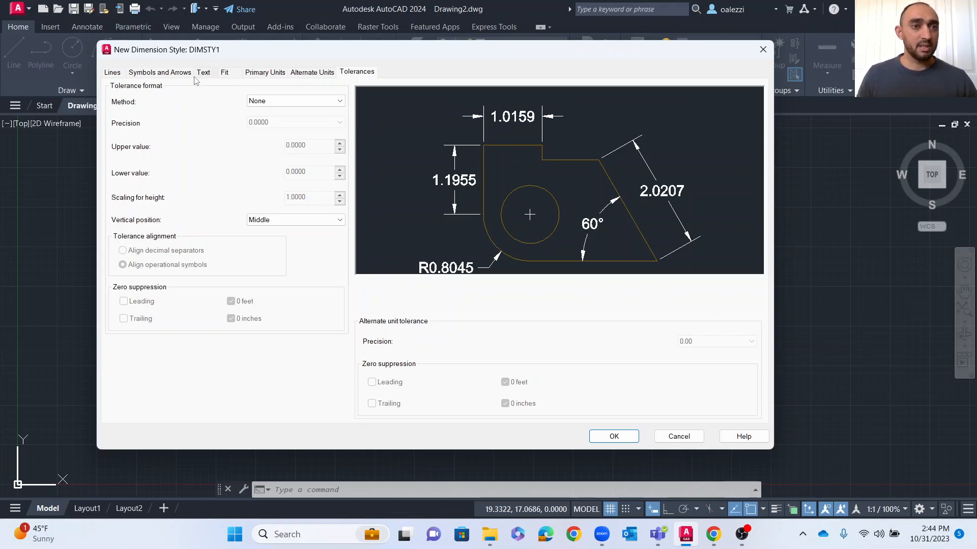
left_click(112, 73)
left_click(159, 73)
left_click(203, 73)
left_click(225, 73)
left_click(264, 73)
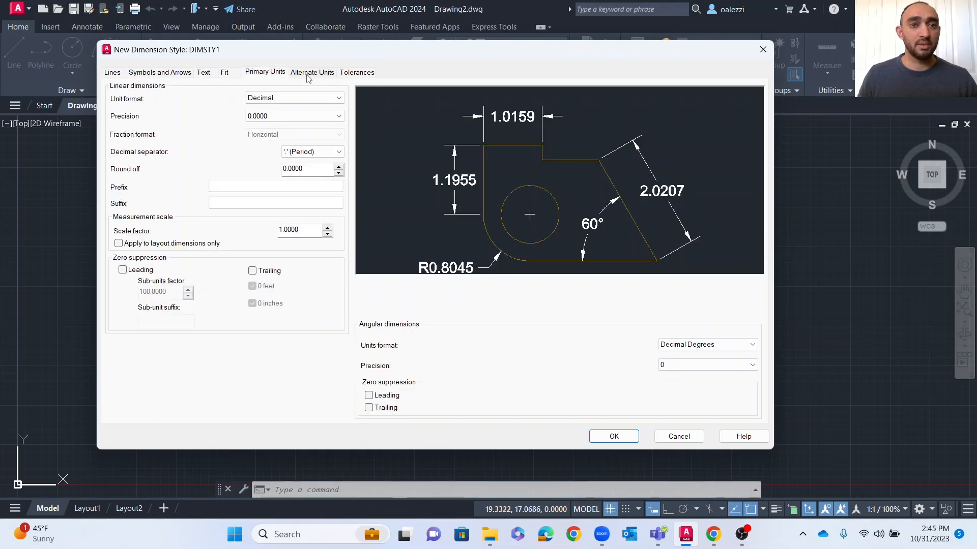
left_click(311, 72)
left_click(357, 72)
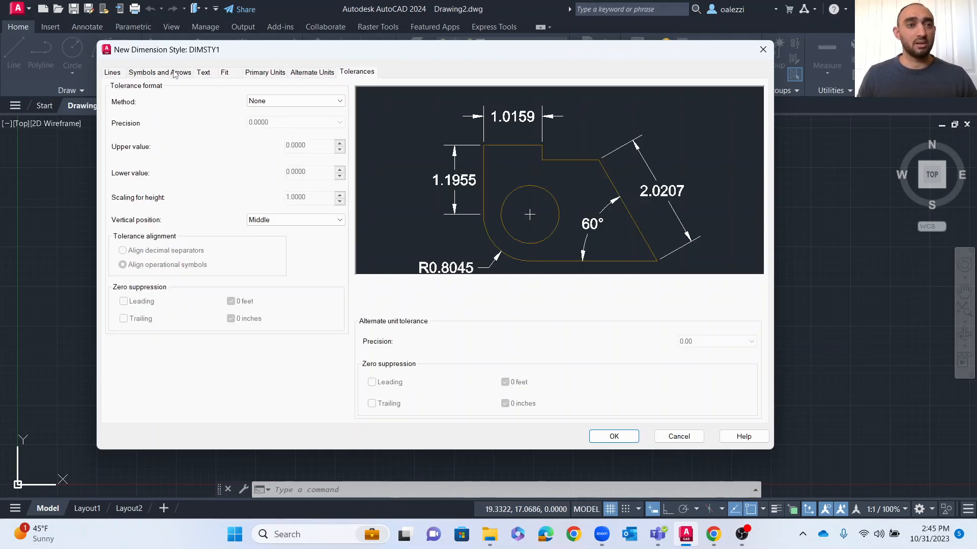
Set the color of the dimension lines in DIMSTY1 to Red, trying Green as an alternative.
left_click(113, 72)
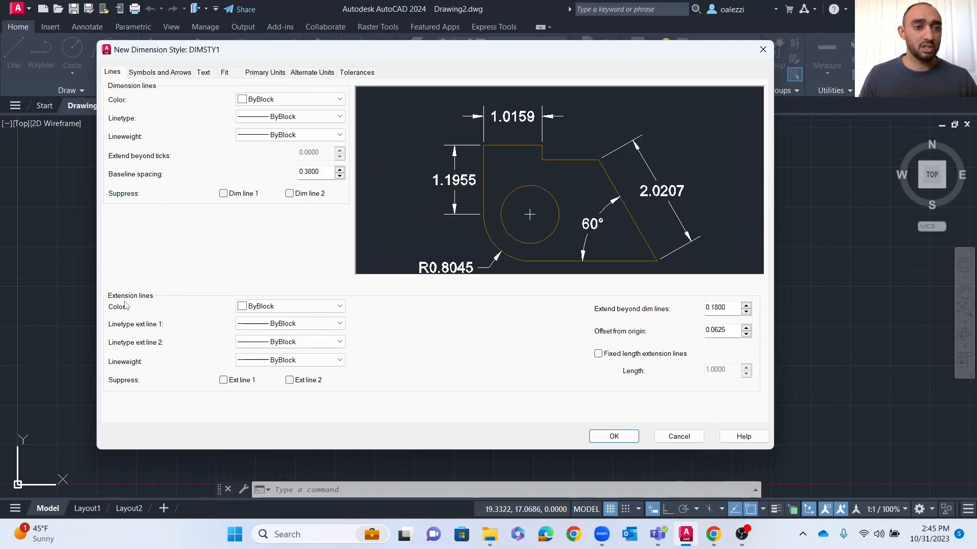
left_click(322, 102)
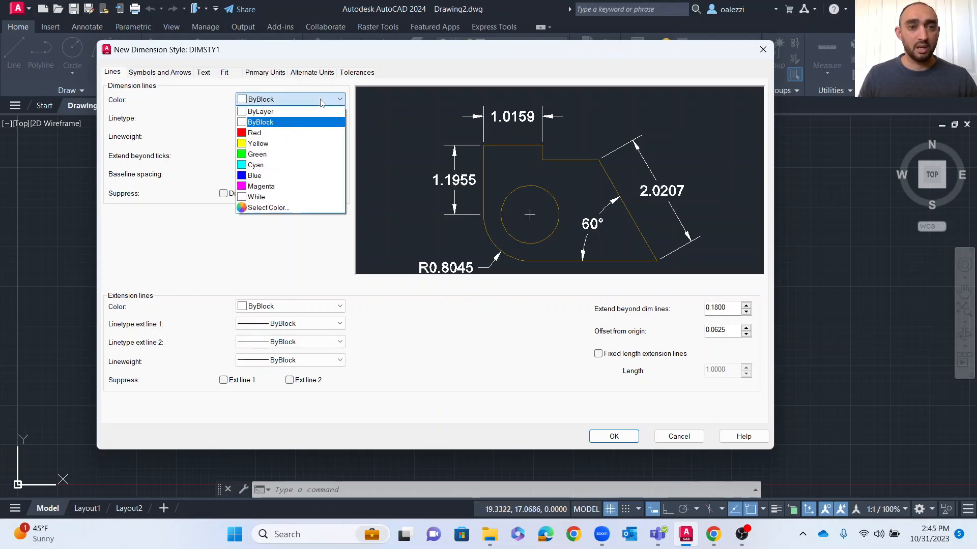
left_click(285, 135)
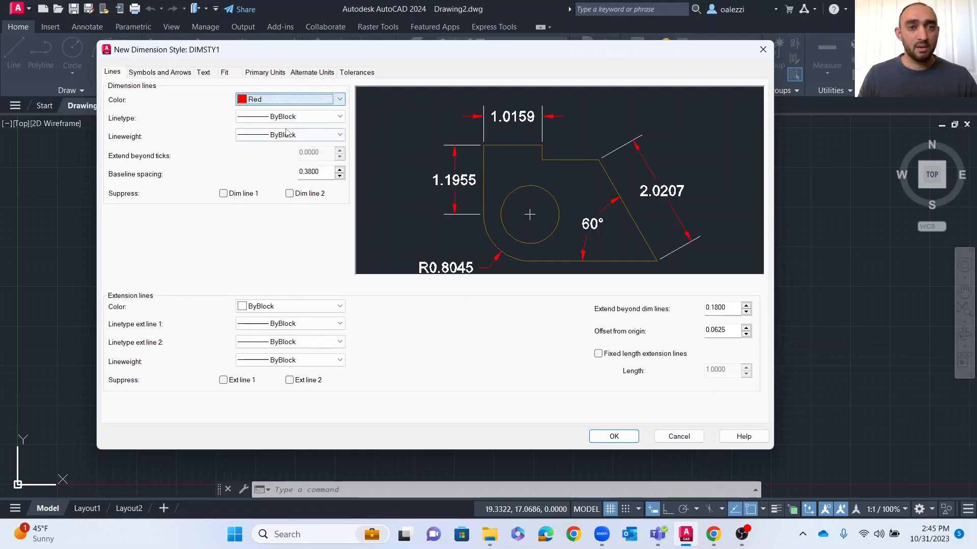
left_click(290, 100)
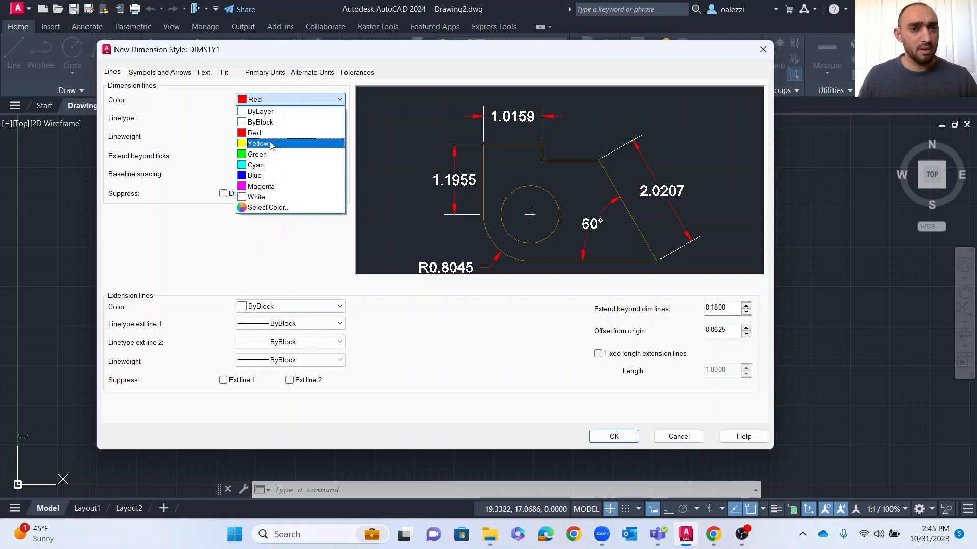
left_click(262, 154)
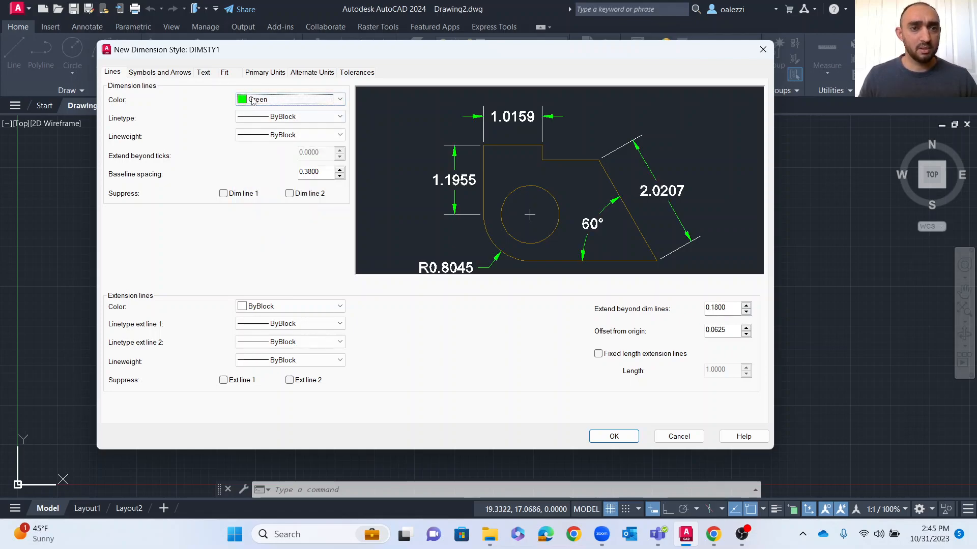
left_click(252, 101)
left_click(262, 133)
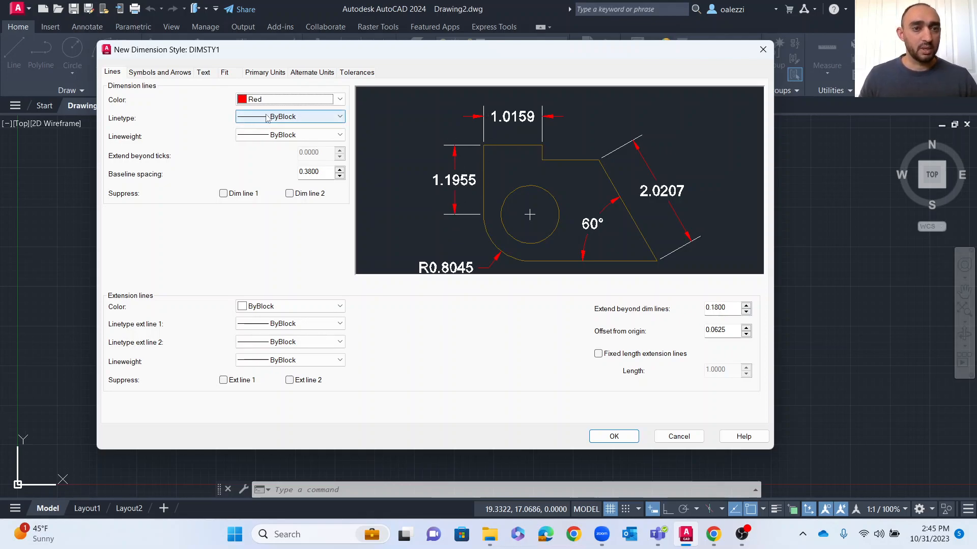
Try the ByLayer linetype for the dimension lines and return it to ByBlock, leaving the lineweight at ByBlock.
left_click(283, 117)
left_click(283, 128)
left_click(288, 135)
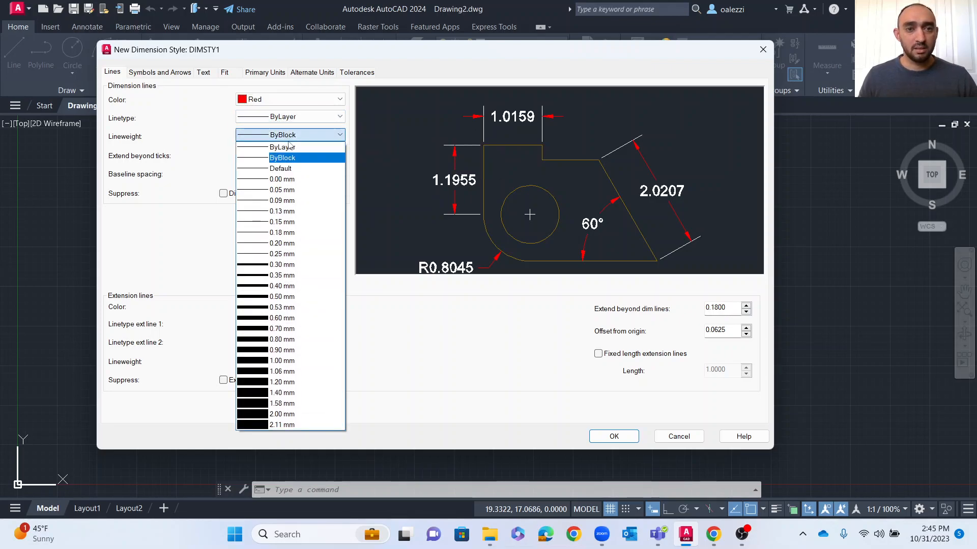
left_click(295, 117)
left_click(296, 140)
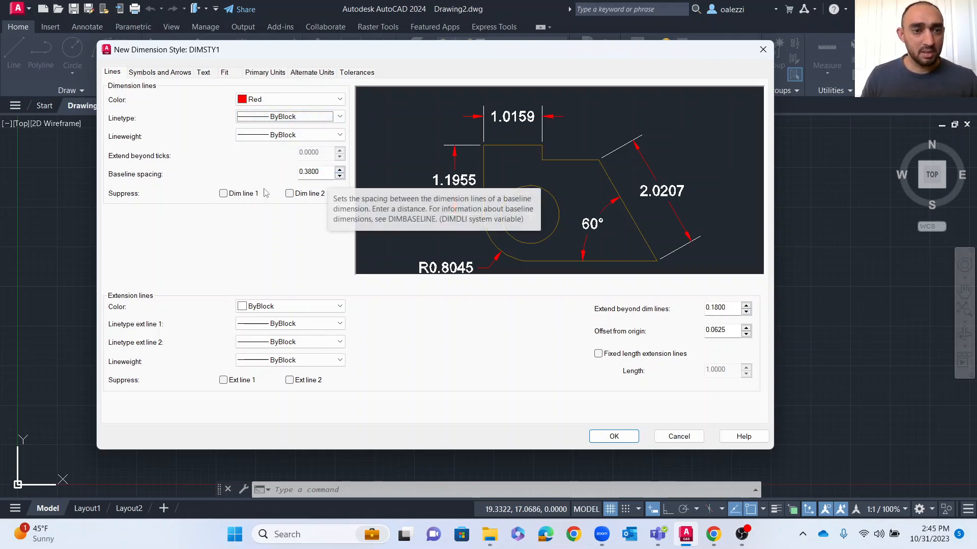
Set the extension line color to Green and the first and second arrowheads to Architectural tick.
left_click(285, 306)
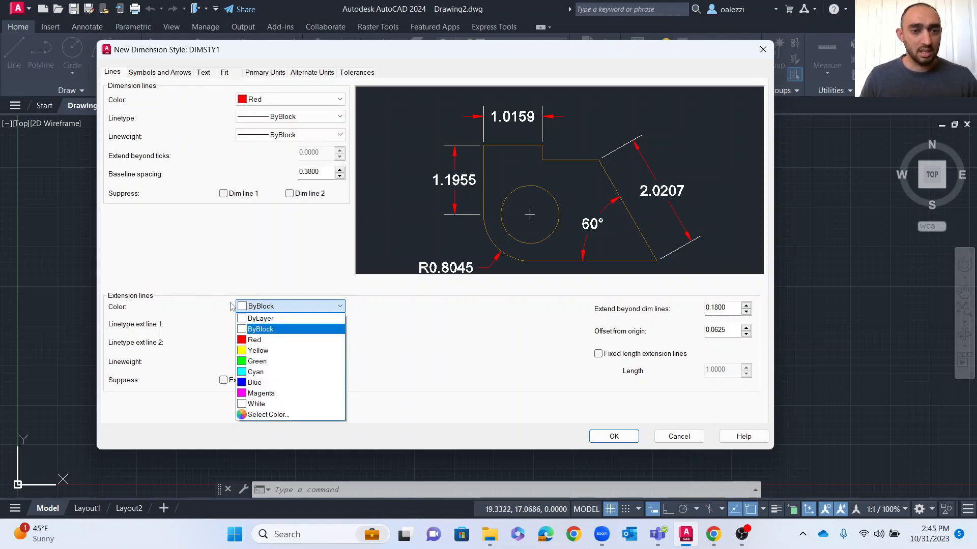
left_click(262, 361)
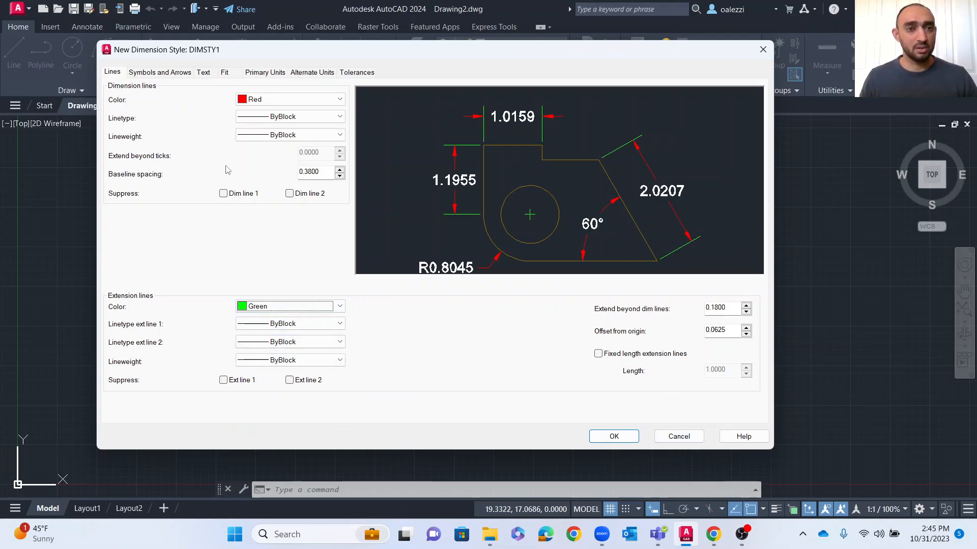
left_click(163, 73)
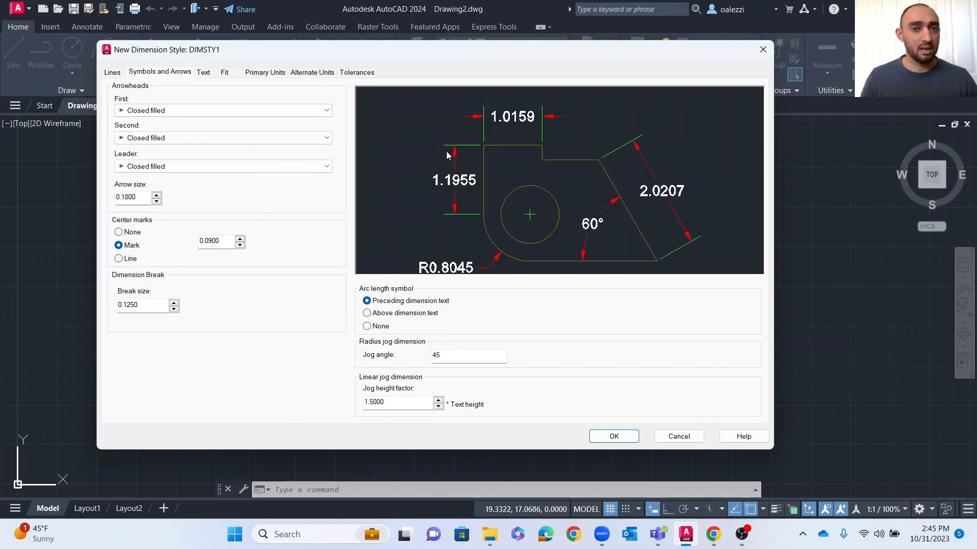
left_click(176, 110)
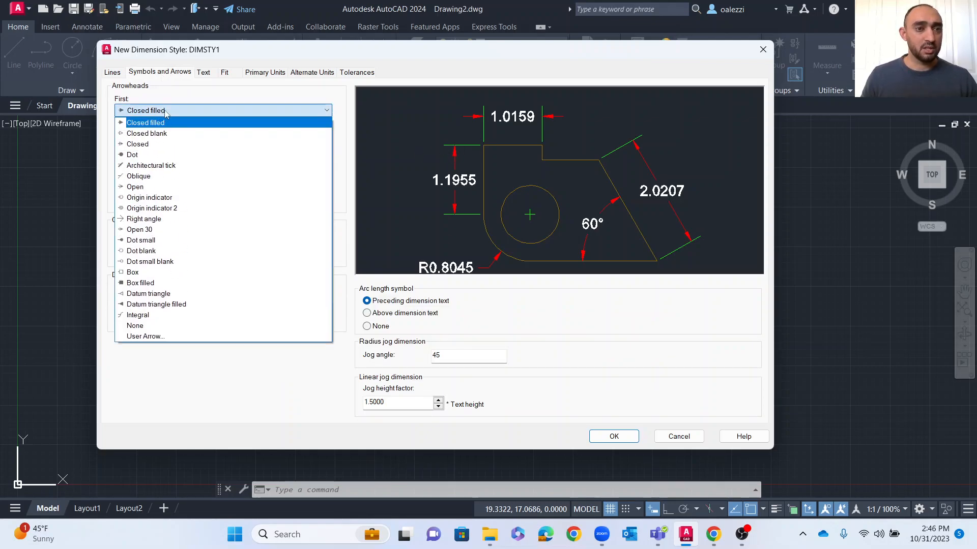
left_click(192, 165)
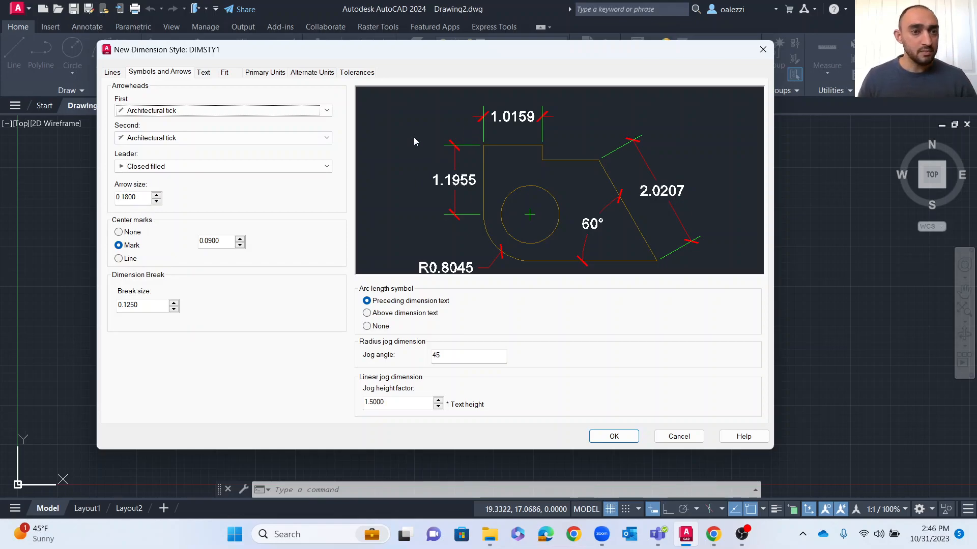
double_click(144, 201)
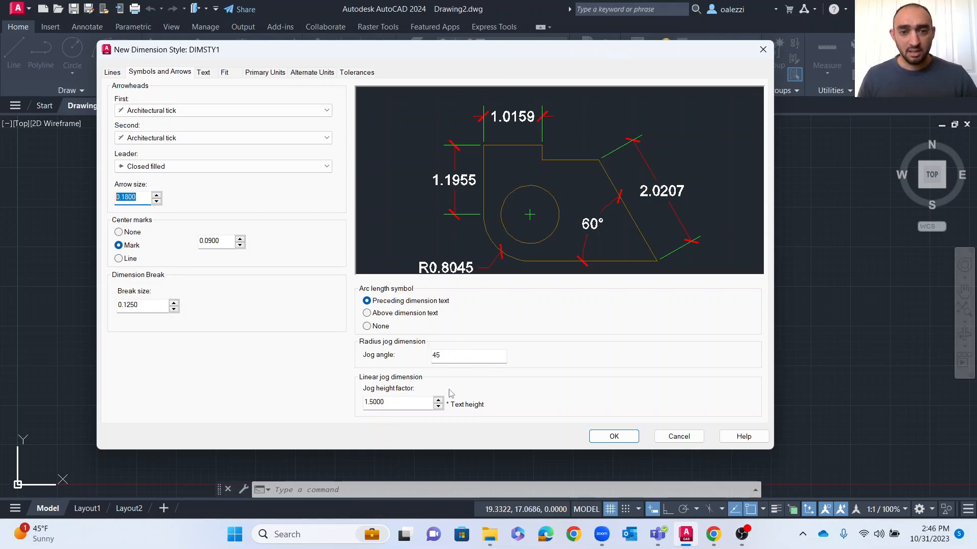
Set the text style of the DIMSTY1 dimension text to Annotative.
left_click(203, 73)
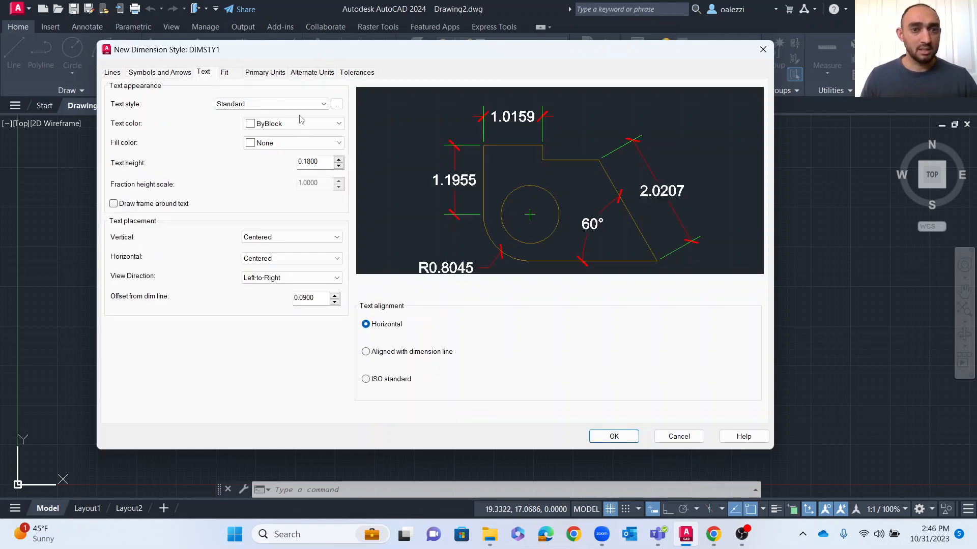
left_click(274, 104)
left_click(270, 115)
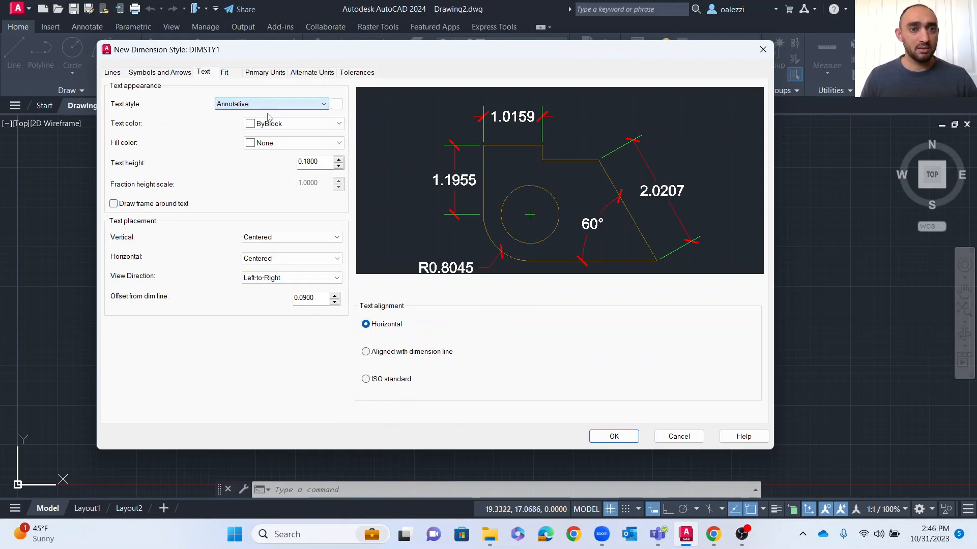
Try a Red fill color behind the dimension text and return it to None.
left_click(293, 144)
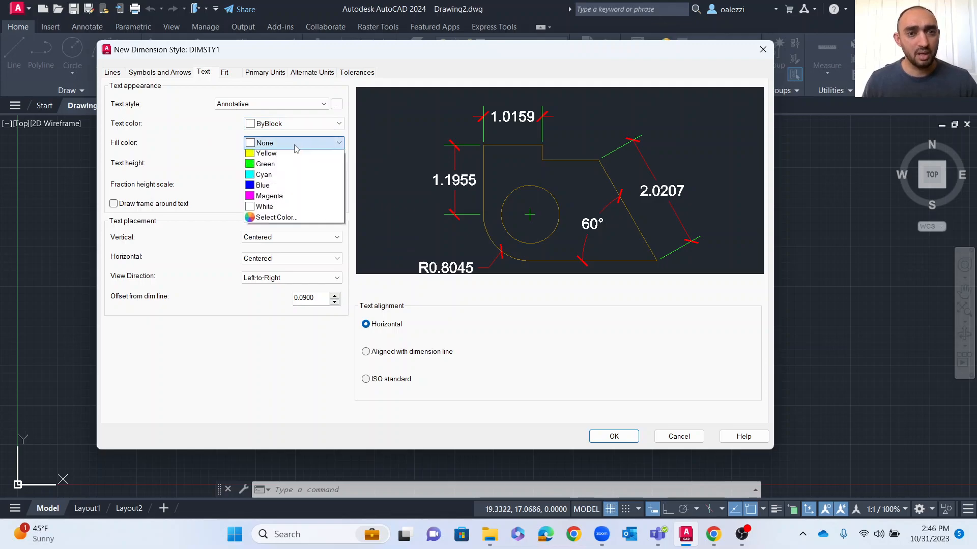
left_click(290, 199)
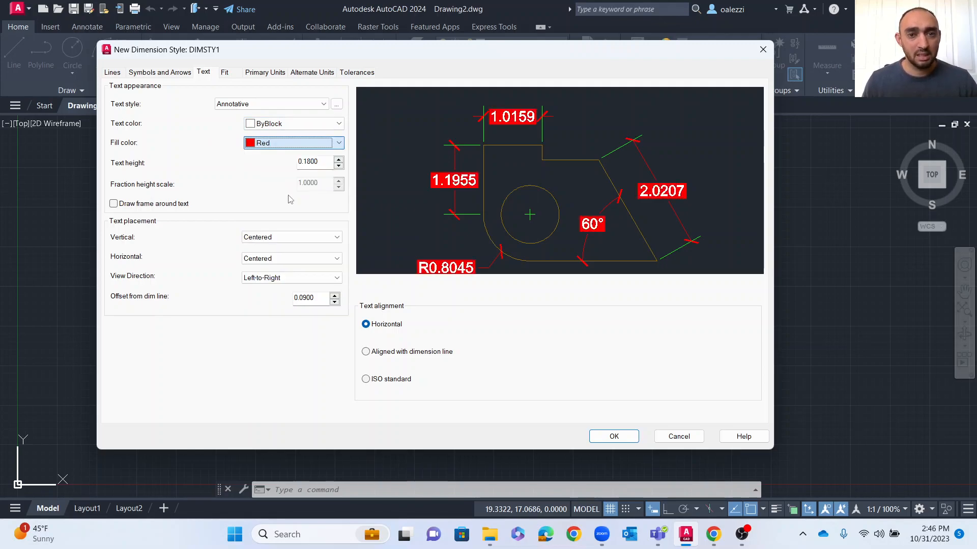
left_click(293, 144)
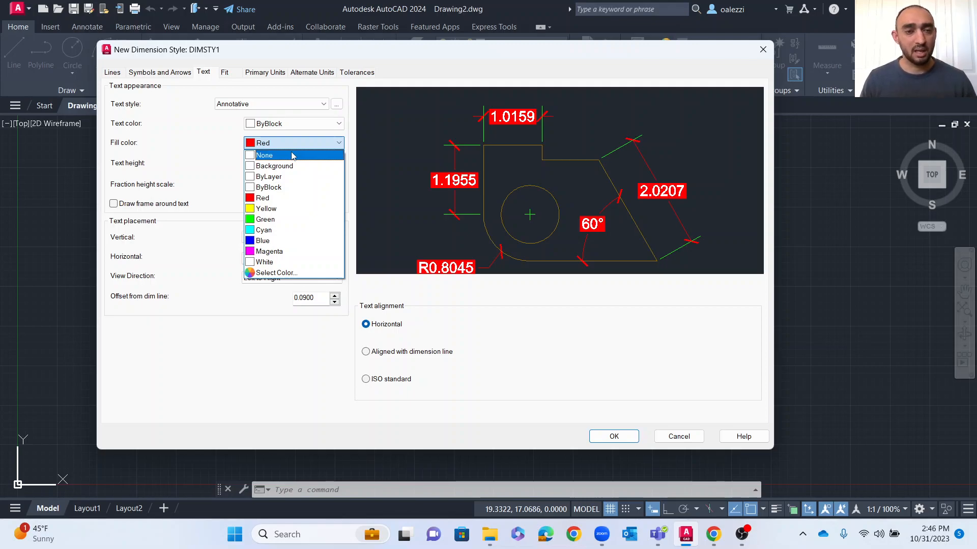
left_click(305, 155)
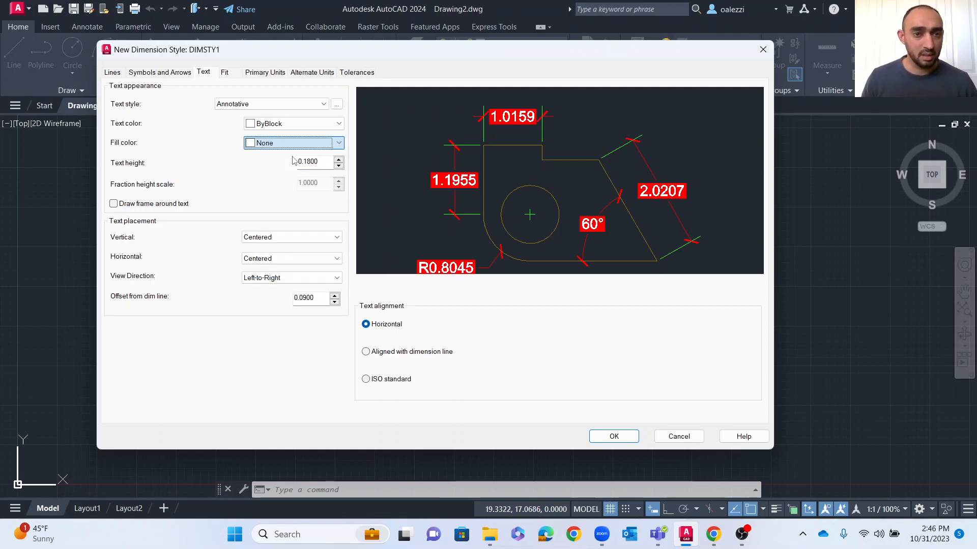
Try text heights of 1 and 0.5 for the DIMSTY1 dimension text.
left_click_drag(318, 161, 300, 161)
type("1")
key("Tab")
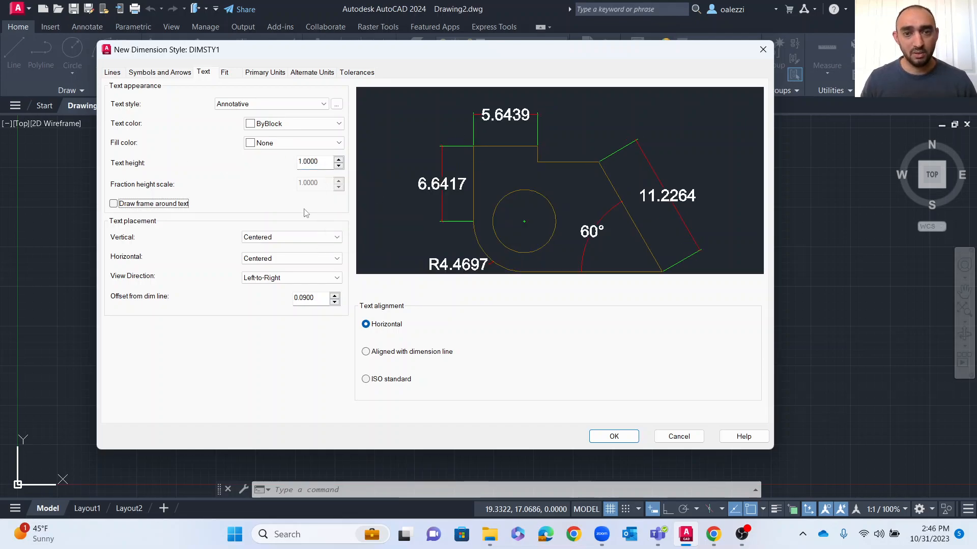
double_click(326, 164)
type(".")
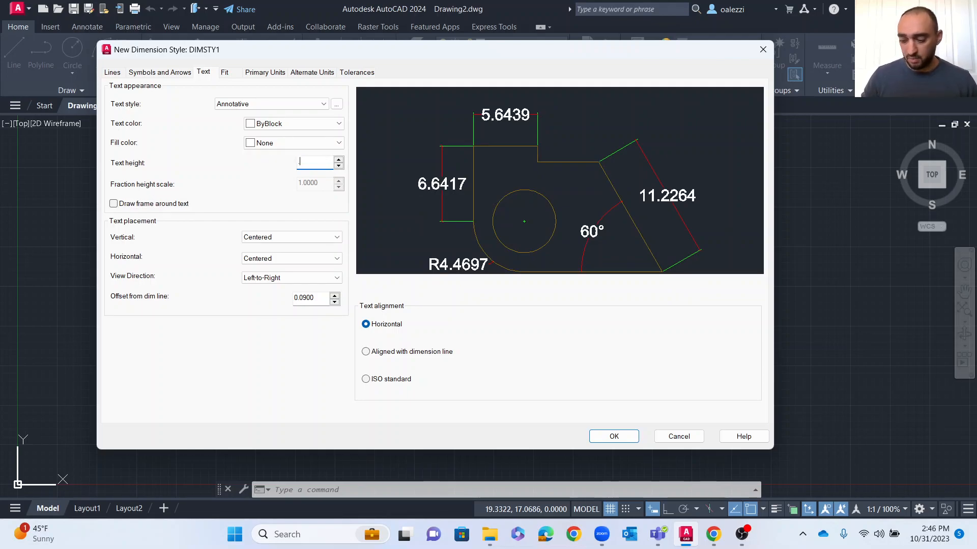
type("5")
key("Tab")
Set the text height of the DIMSTY1 dimension text to 0.3.
left_click(319, 161)
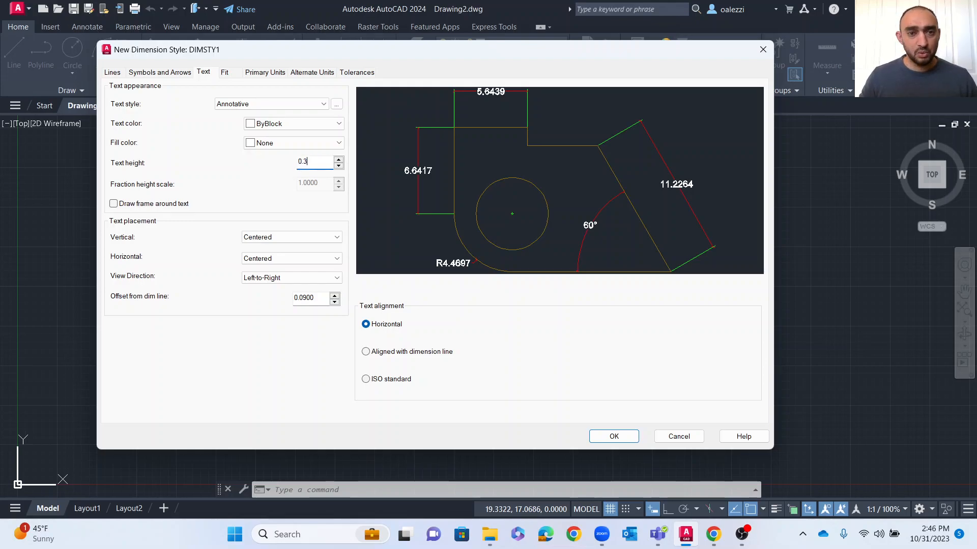
type("3")
key("Tab")
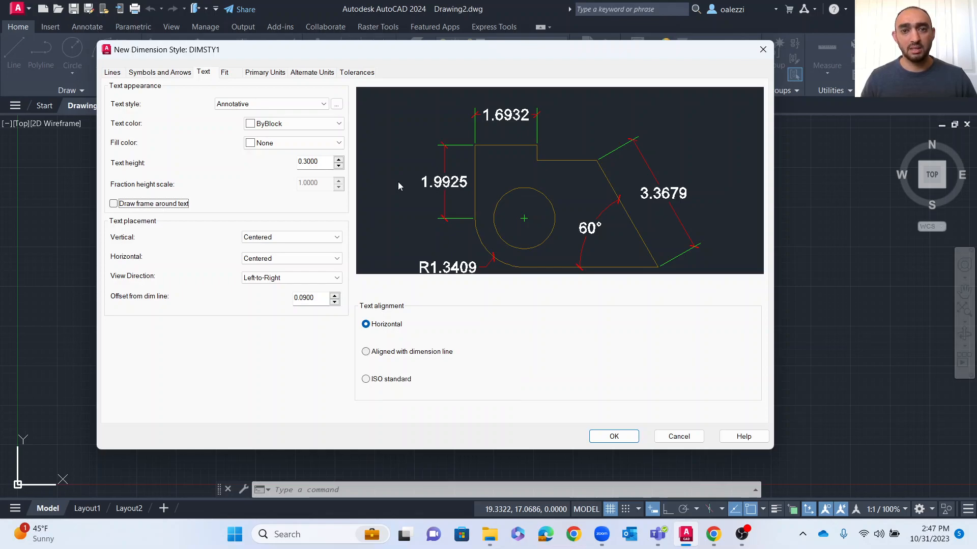
Align the dimension text with the dimension line and set its text color to Green.
left_click(375, 352)
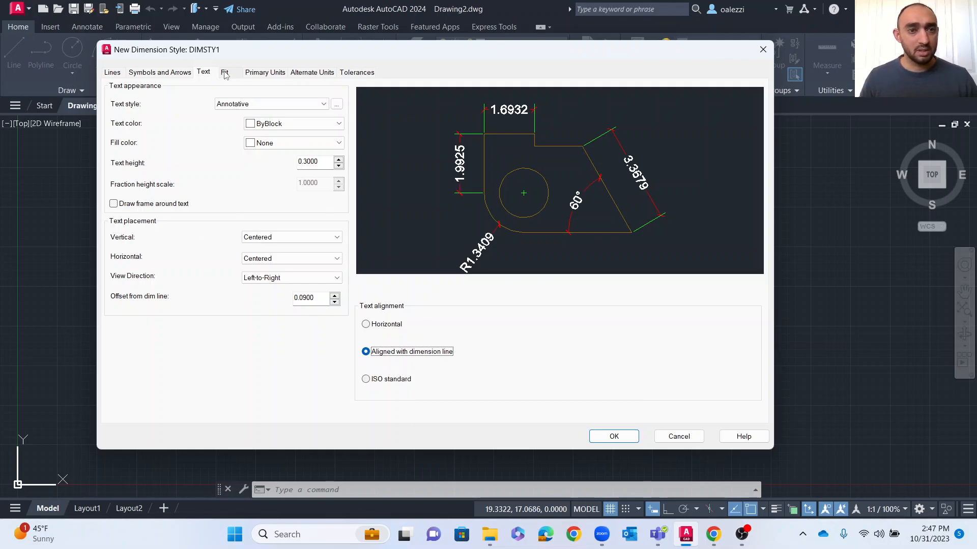
left_click(288, 123)
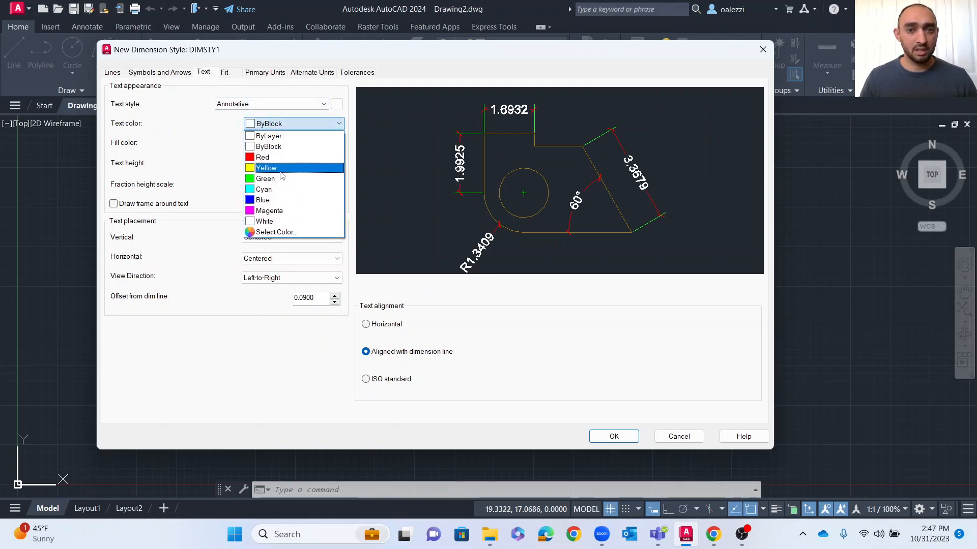
left_click(281, 181)
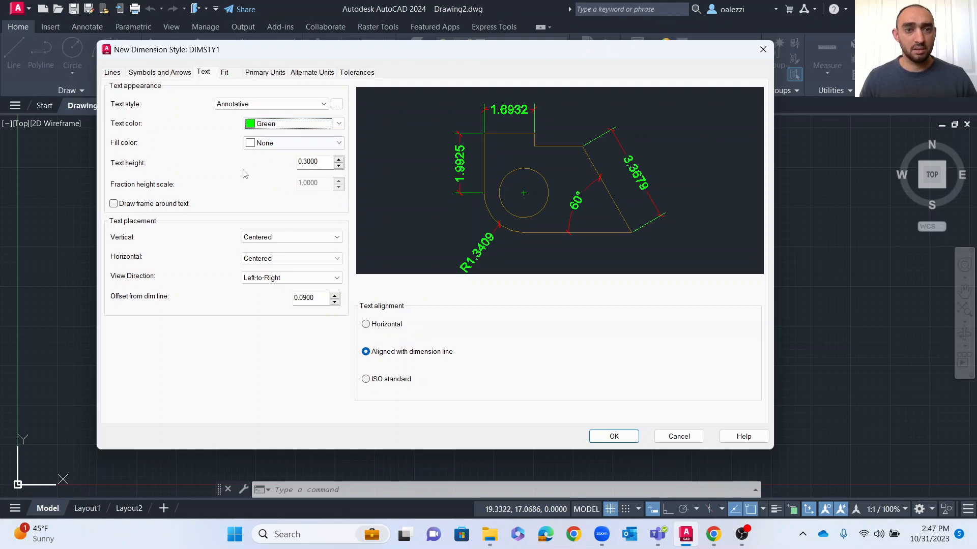
Set the precision of the primary linear dimension units to 0, without decimal places.
left_click(275, 74)
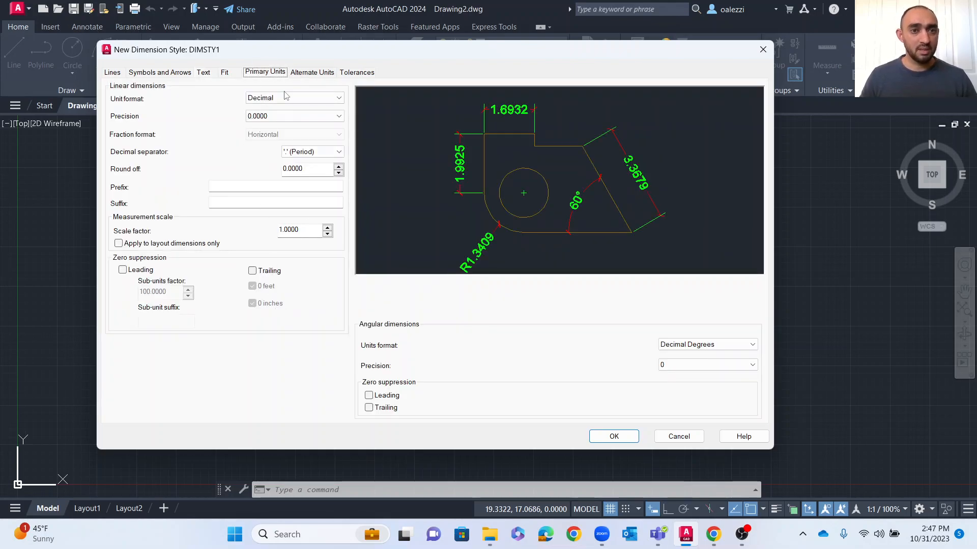
left_click(277, 117)
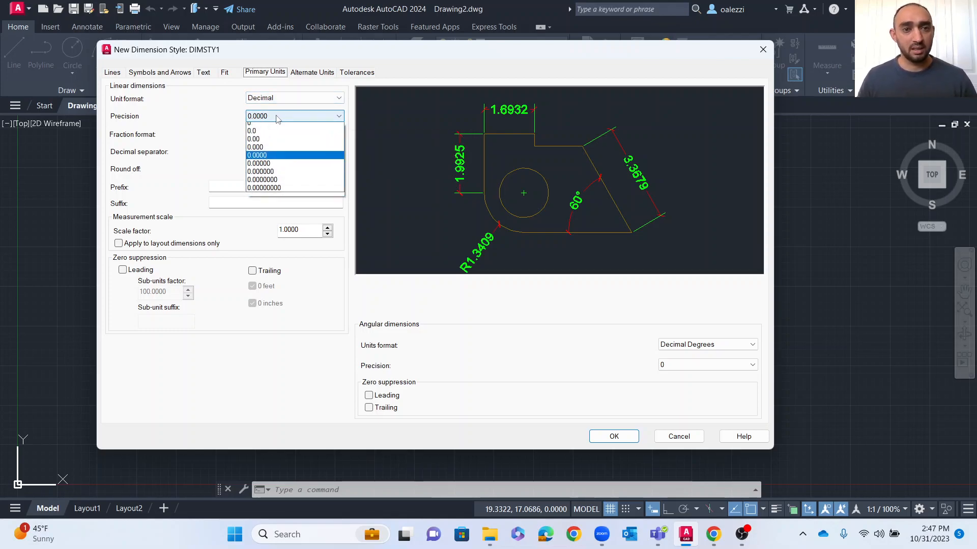
left_click(278, 127)
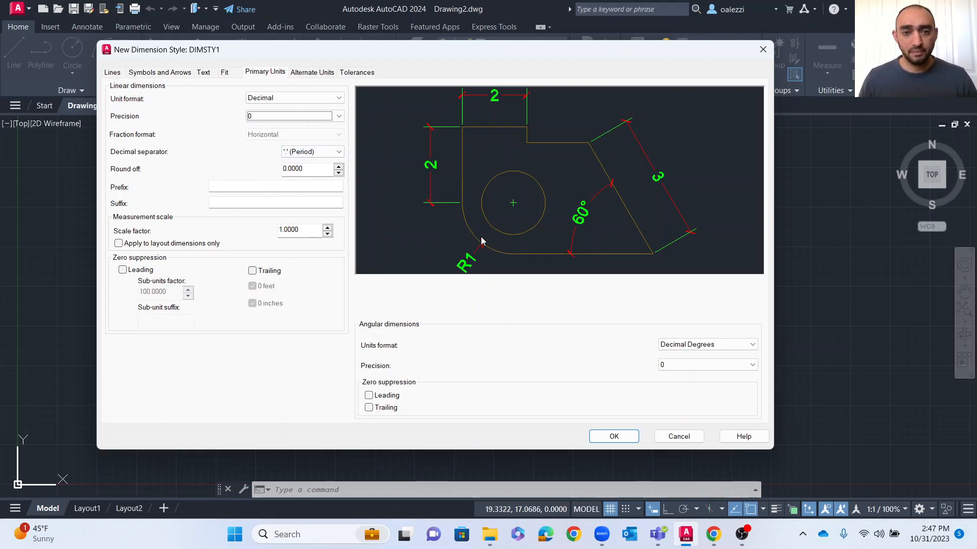
left_click(260, 72)
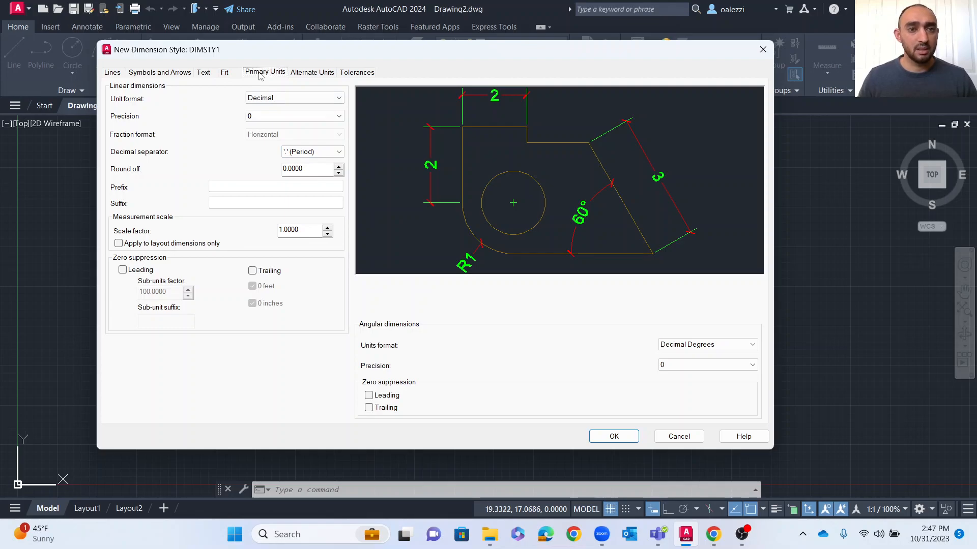
Review the alternate units and the available tolerance methods of DIMSTY1, leaving the method at None.
left_click(306, 72)
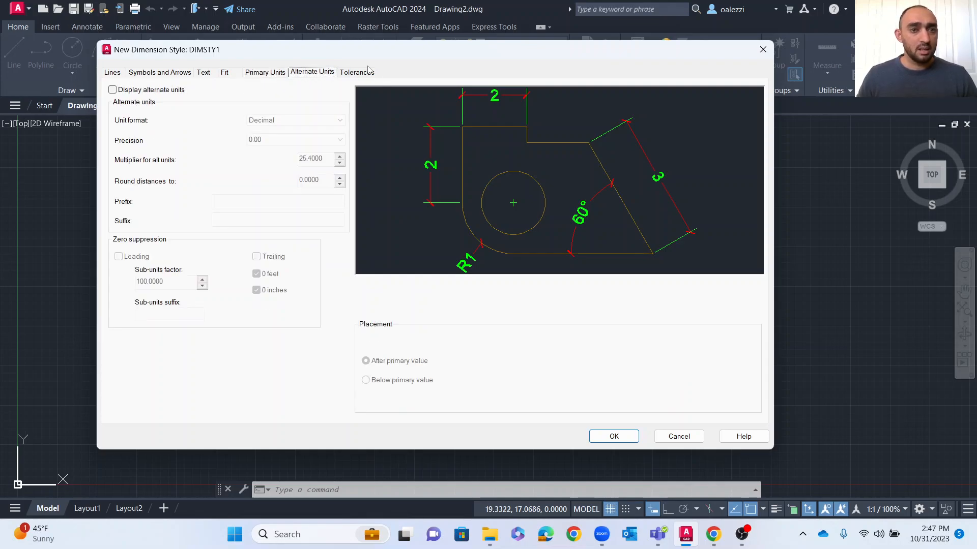
left_click(363, 72)
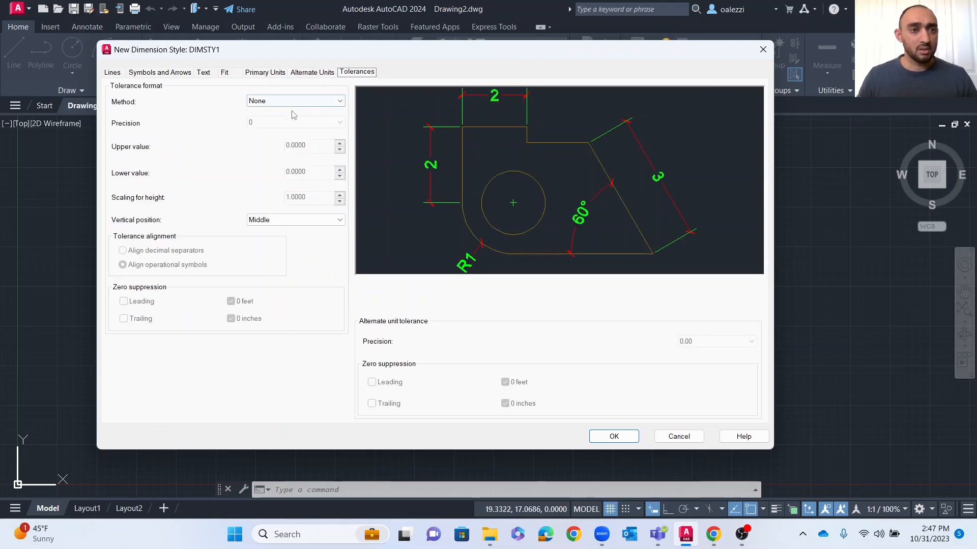
left_click(266, 102)
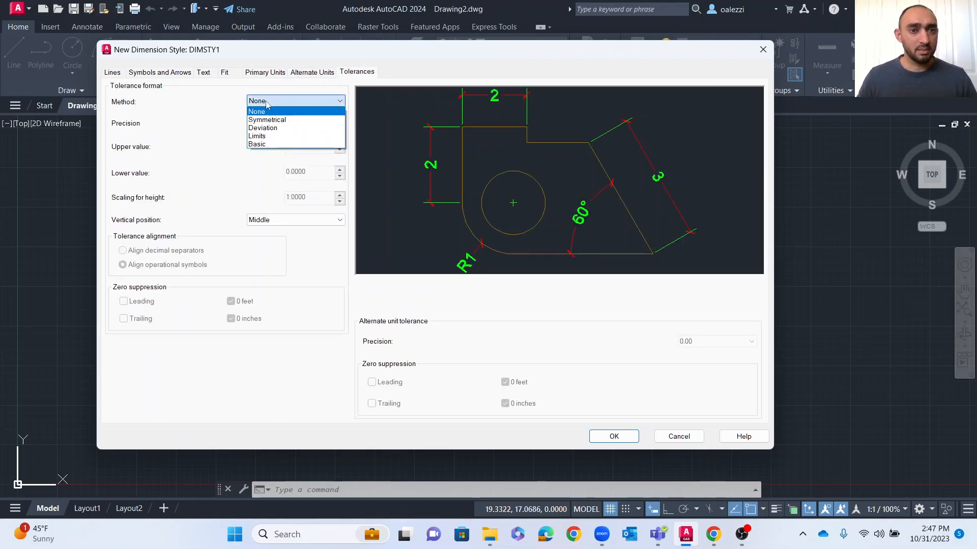
left_click(267, 105)
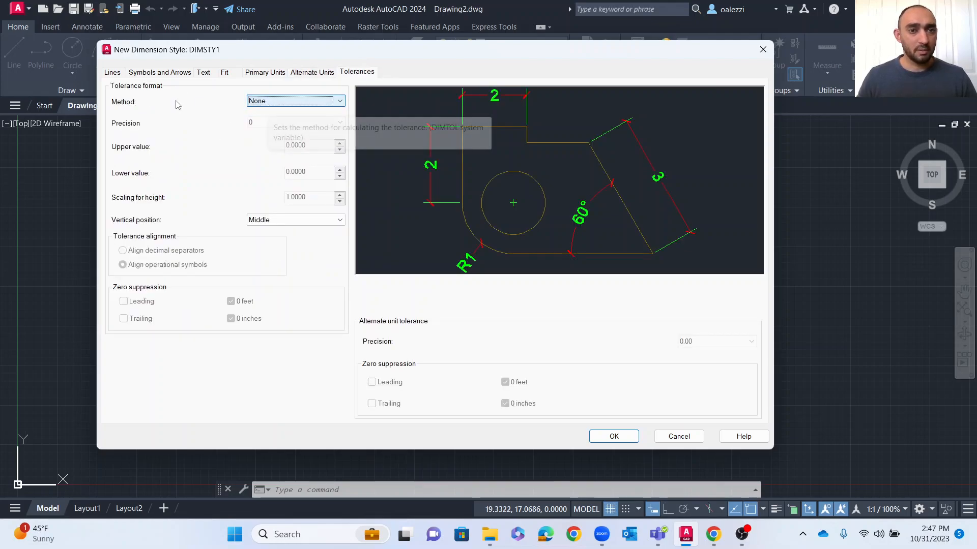
Save the DIMSTY1 settings, make it the current dimension style and close the Dimension Style Manager.
left_click(614, 438)
left_click(353, 210)
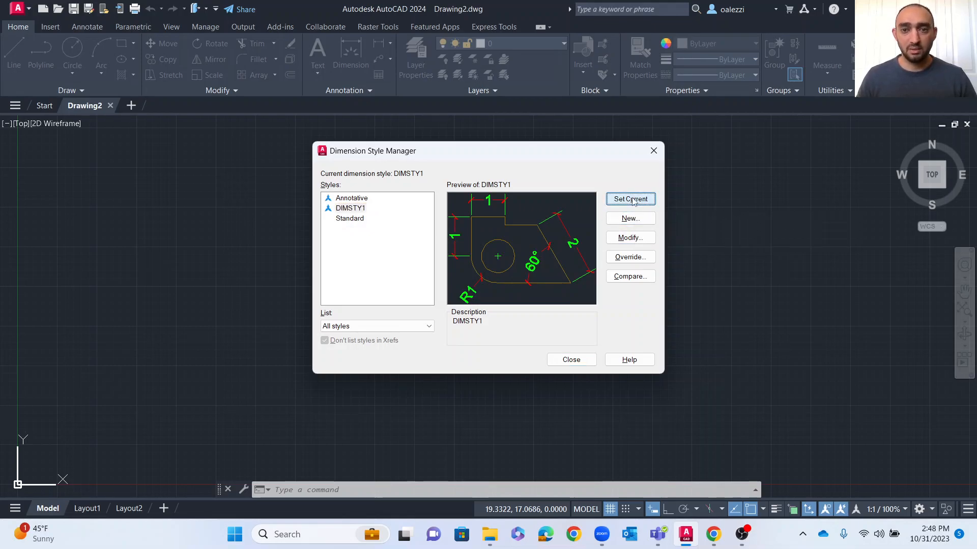
left_click(570, 360)
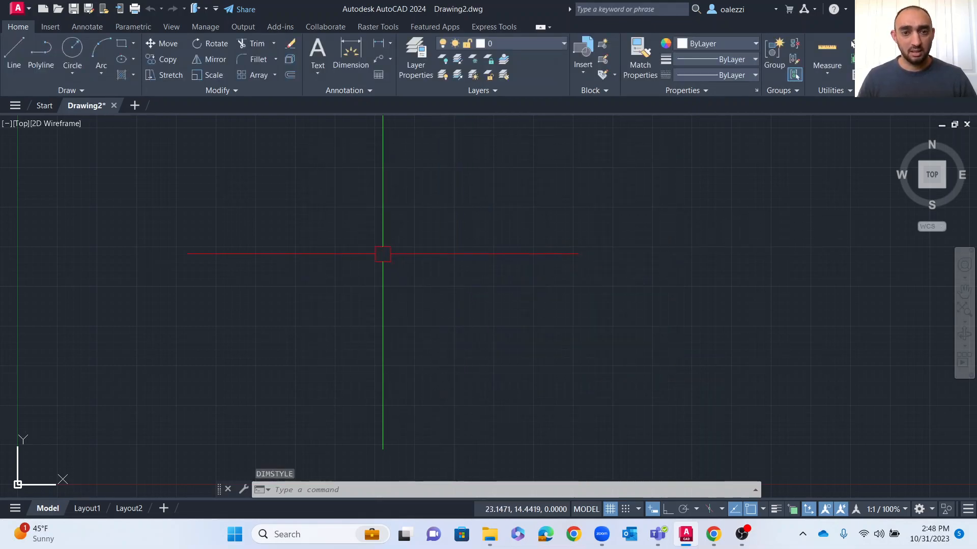
Start dimensioning with the annotation scale at 1:1 and stop the annotation scale notice from being shown again.
type("dim")
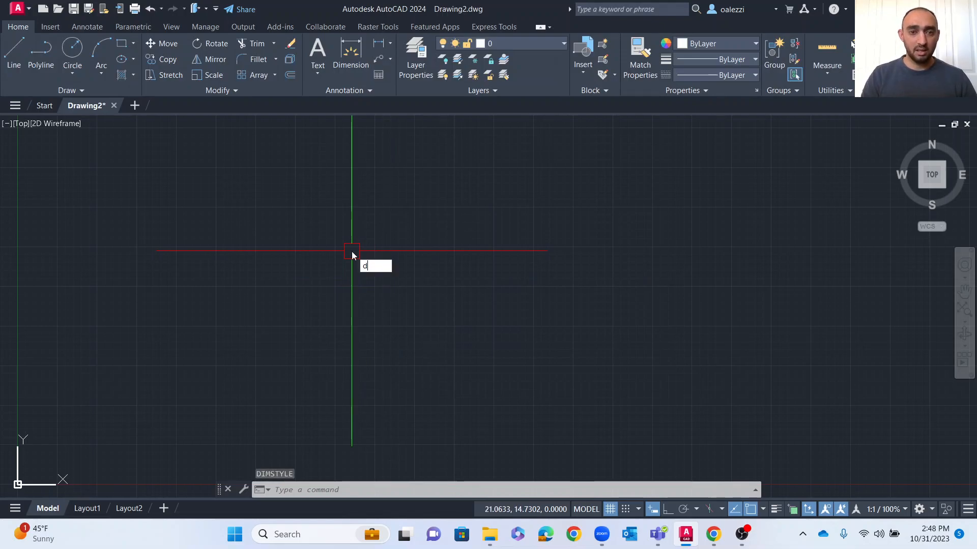
key("Return")
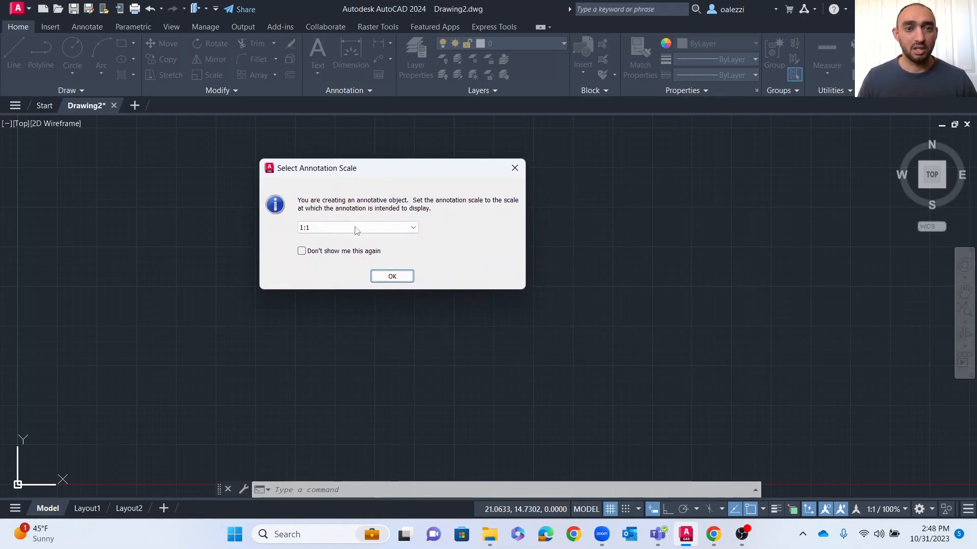
left_click(302, 251)
left_click(379, 277)
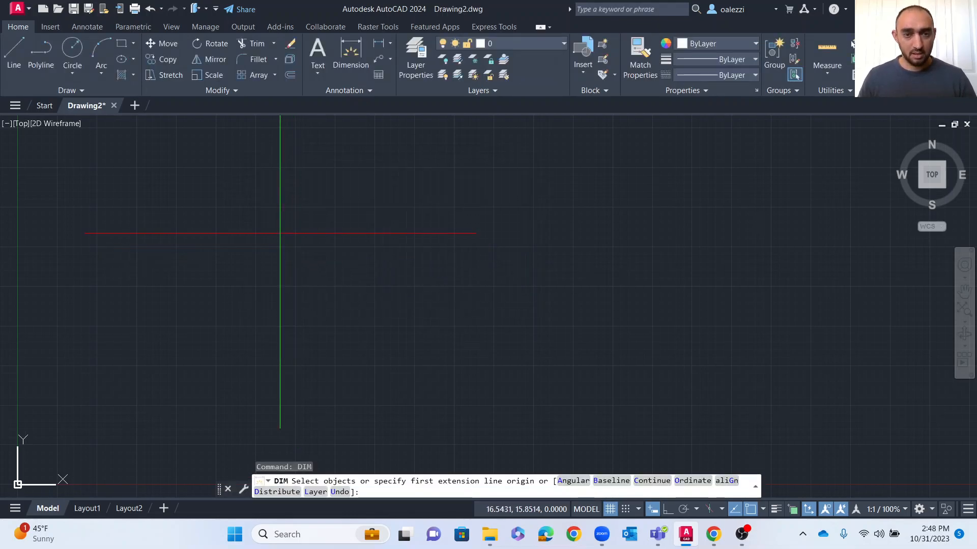
Draw a horizontal dimension about 5 units long in the empty model space, with its dimension line below the origins.
left_click(280, 234)
left_click(356, 234)
left_click(351, 249)
scroll(323, 251, "up", 6)
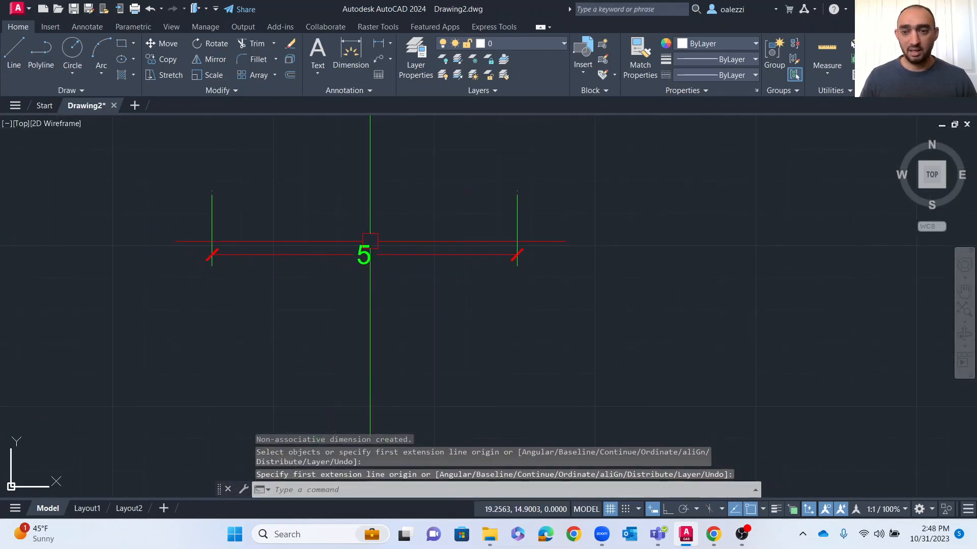
key("Return")
Inspect the dimension's annotative properties and set the drawing's annotation scale to 1:2.
left_click(571, 240)
left_click(375, 315)
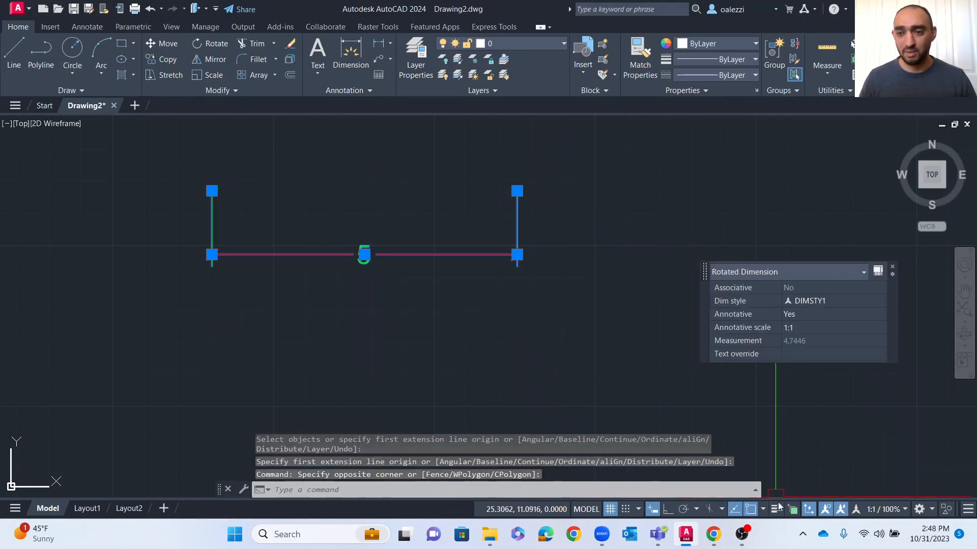
key("Escape")
left_click(905, 509)
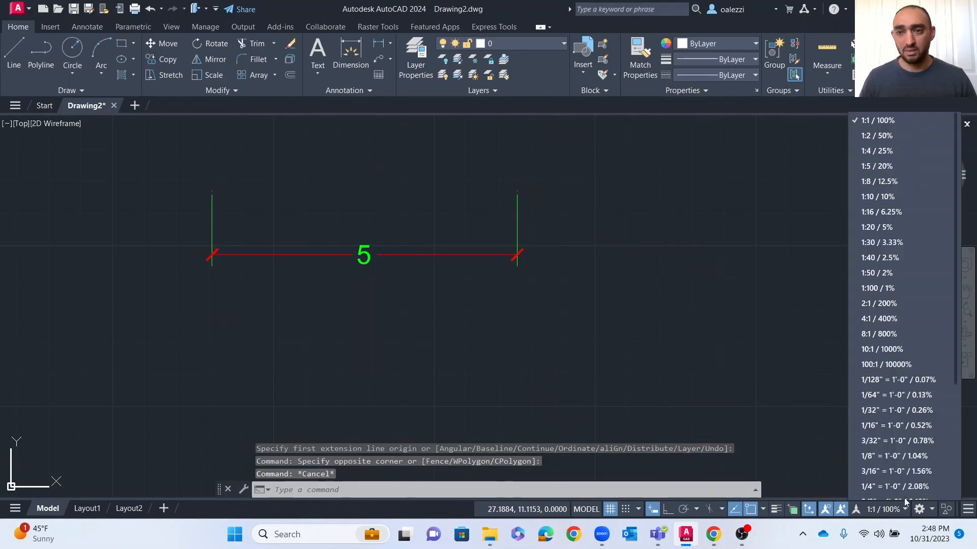
left_click(877, 136)
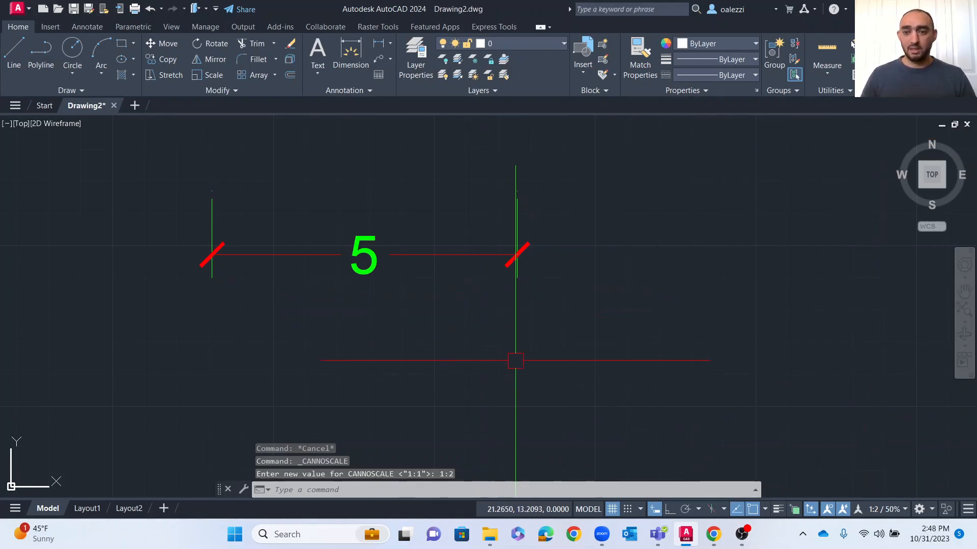
key("Escape")
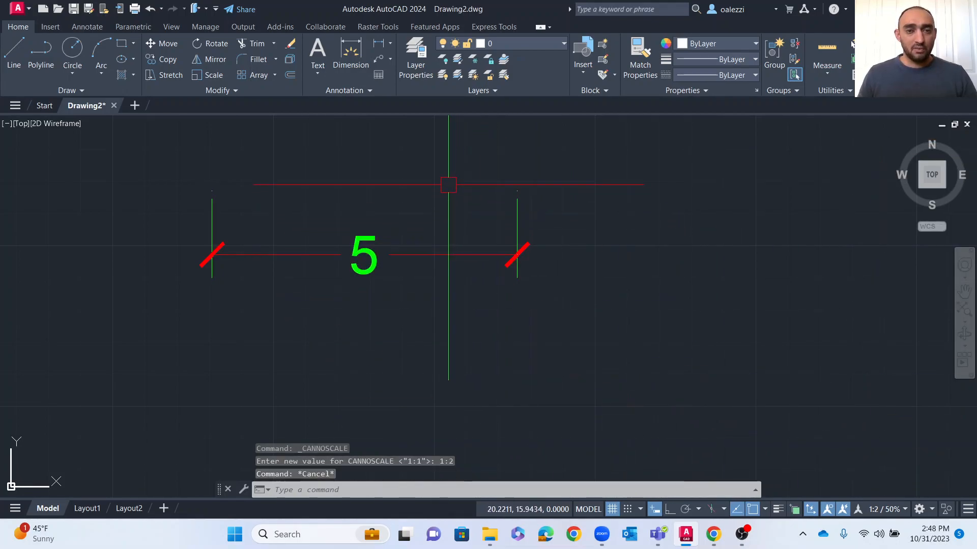
left_click(901, 510)
key("Escape")
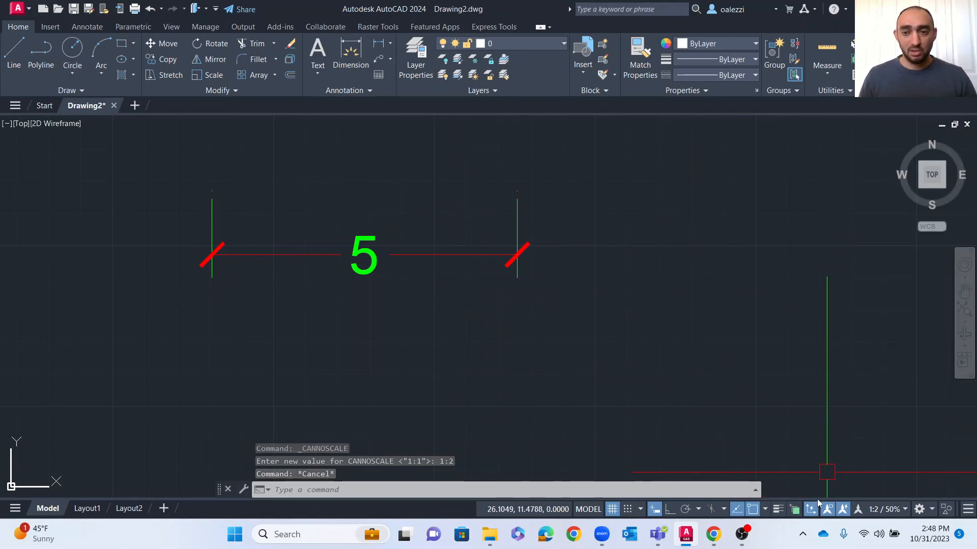
Turn off automatic adding of annotation scales to annotative objects and set the annotation scale to 1:8.
left_click(844, 511)
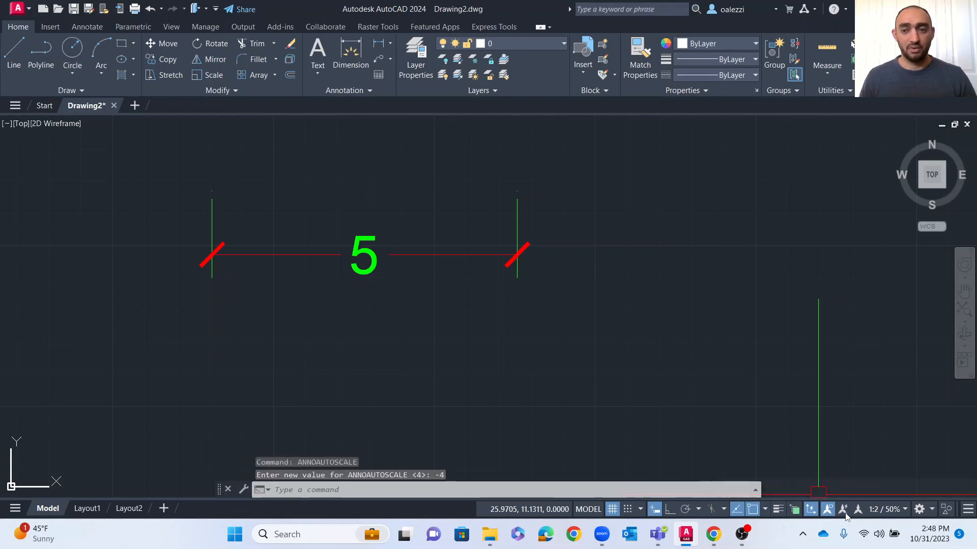
left_click(896, 510)
left_click(896, 181)
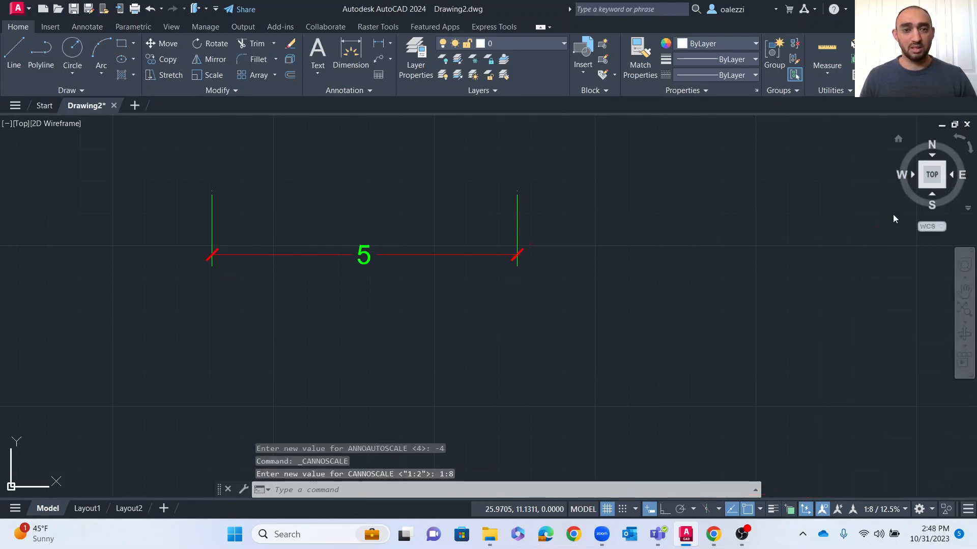
Turn automatic adding of annotation scales back on and set the annotation scale to 1:2.
left_click(840, 510)
left_click(896, 509)
scroll(894, 379, "down", 1)
scroll(898, 254, "up", 1)
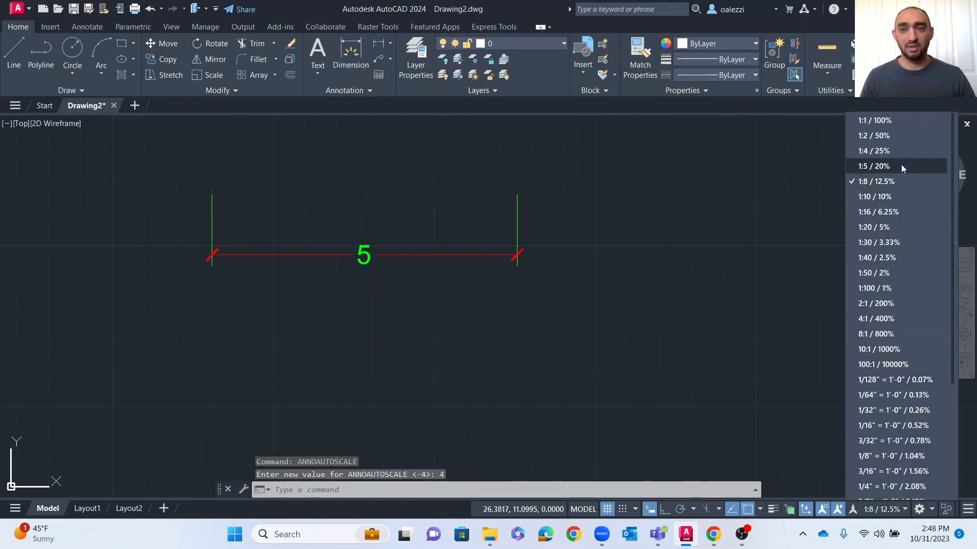
left_click(899, 136)
key("Escape")
key("Escape")
key("Escape")
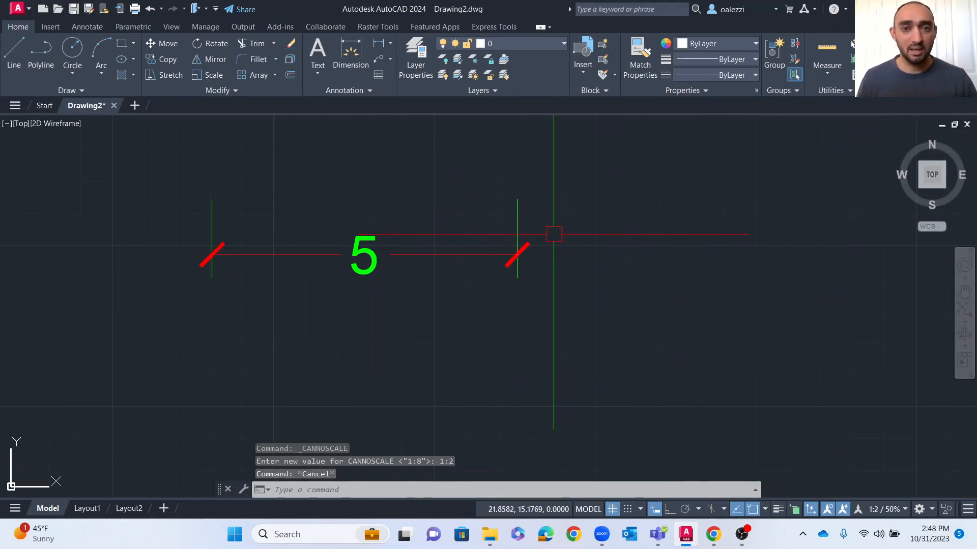
Draw a second horizontal dimension about 3 units long below the existing one at the 1:2 annotation scale.
left_click(568, 170)
left_click(191, 343)
key("Escape")
type("dim")
key("Return")
left_click(231, 399)
left_click(411, 396)
left_click(488, 340)
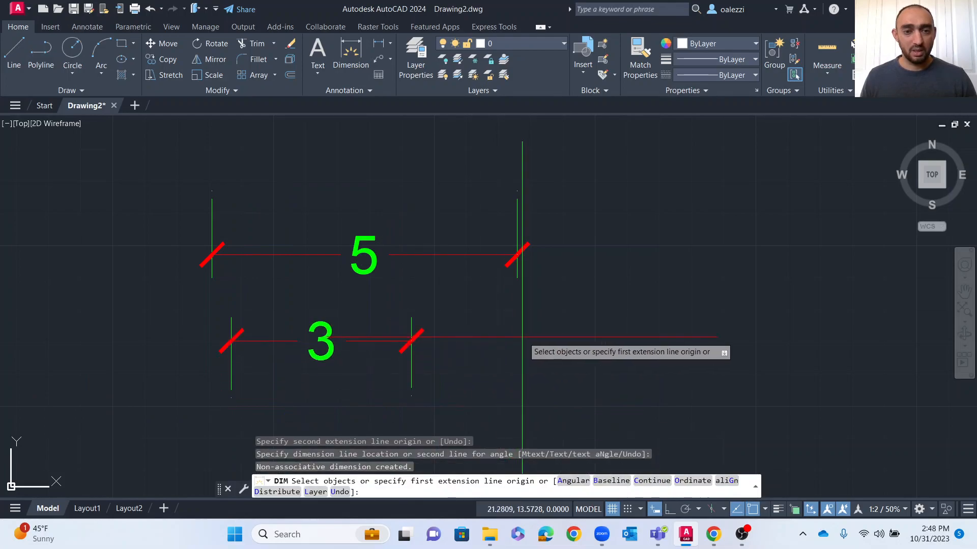
key("Escape")
key("Escape")
Delete the shorter lower dimension, keeping only the first one.
left_click(458, 310)
left_click(235, 391)
key("Delete")
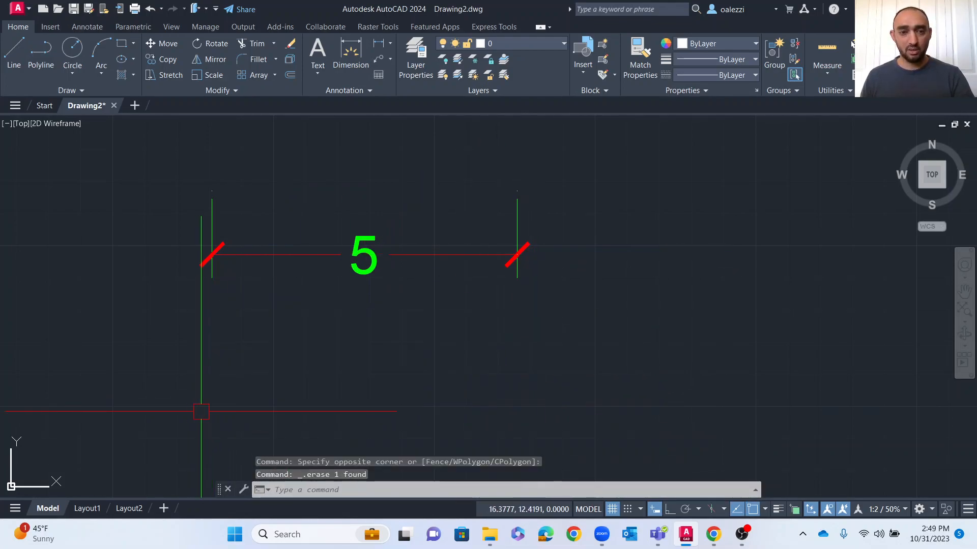
left_click(559, 160)
key("Escape")
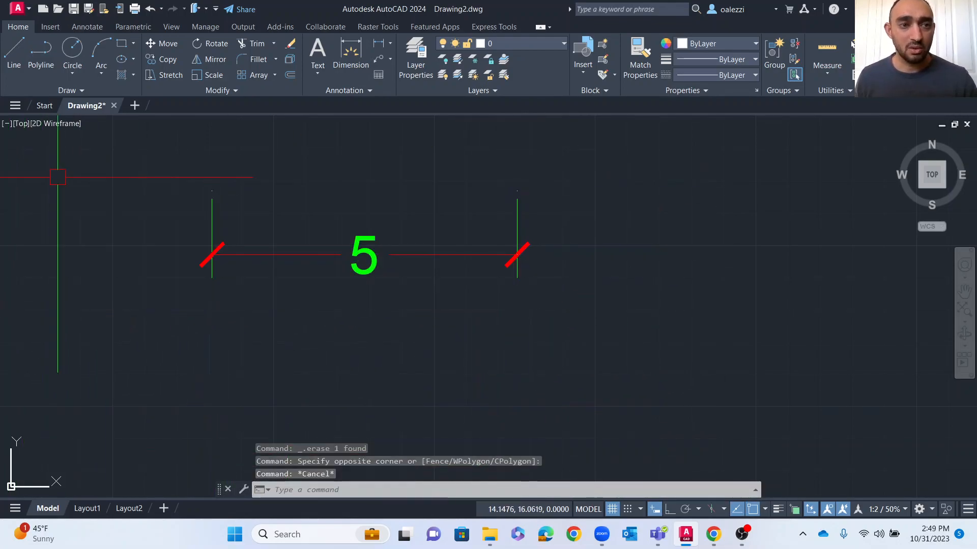
Start a new drawing and place a horizontal dimension about 7.1 units long in the default dimension style.
left_click(133, 105)
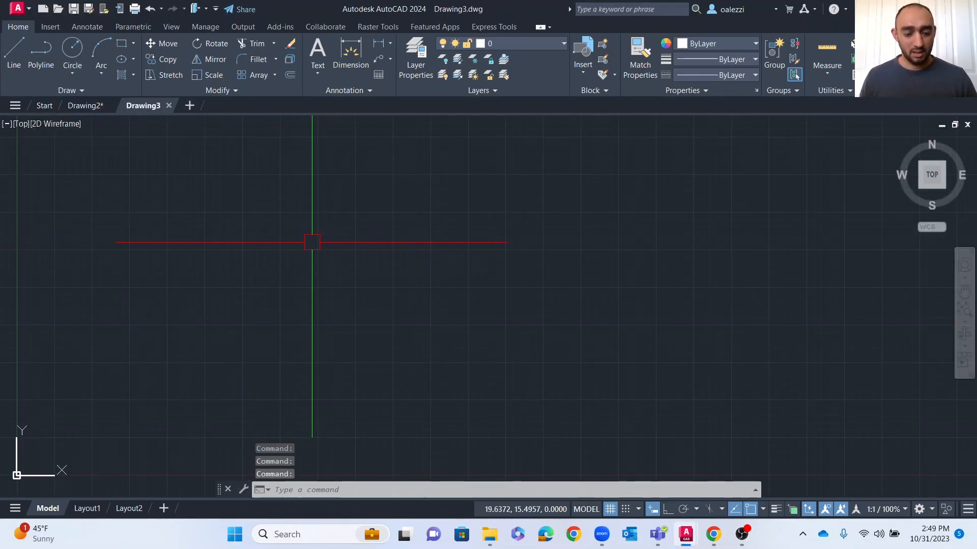
type("dim")
key("Return")
left_click(313, 244)
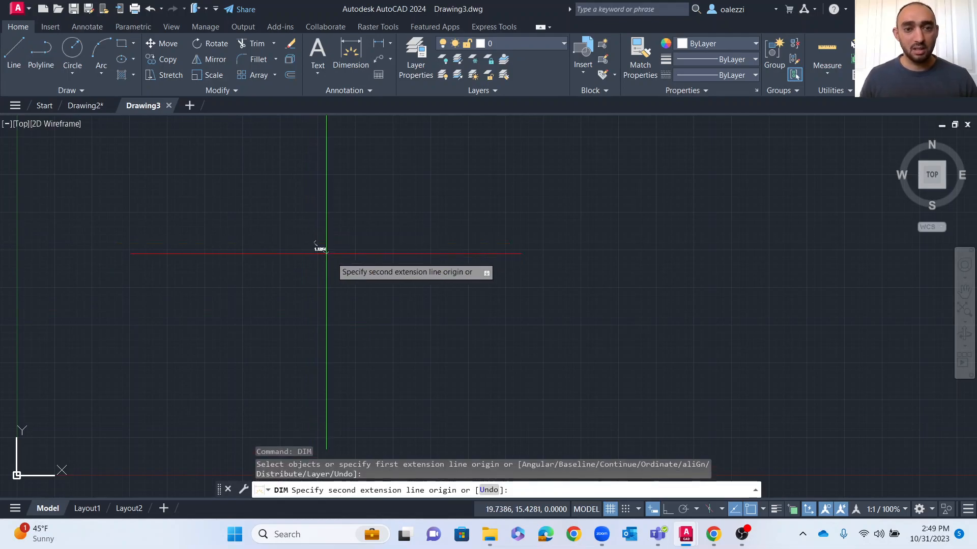
left_click(354, 255)
key("Escape")
key("Escape")
key("Return")
left_click(314, 242)
left_click(422, 235)
left_click(362, 218)
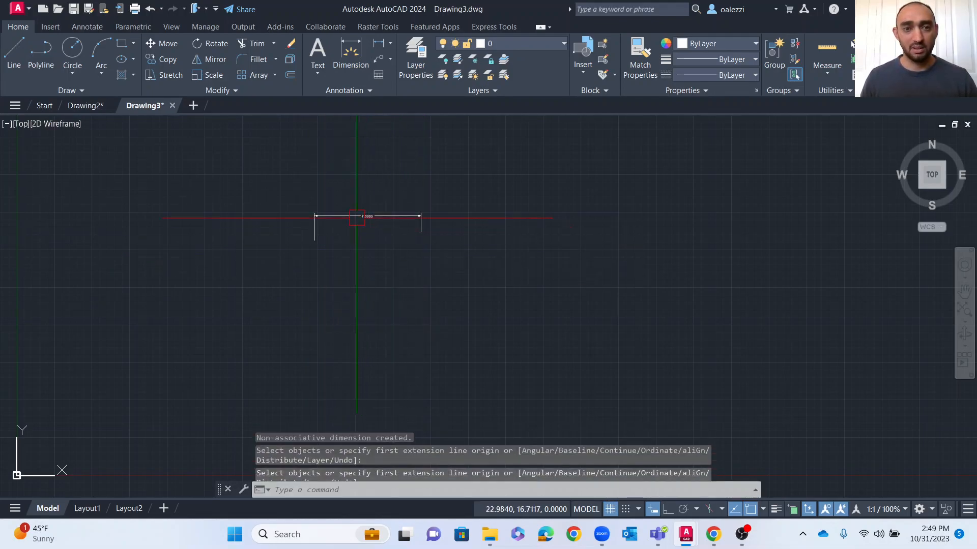
Compare the default-style dimension in the new drawing with the custom-styled dimension in Drawing2.
scroll(361, 218, "up", 4)
left_click(85, 106)
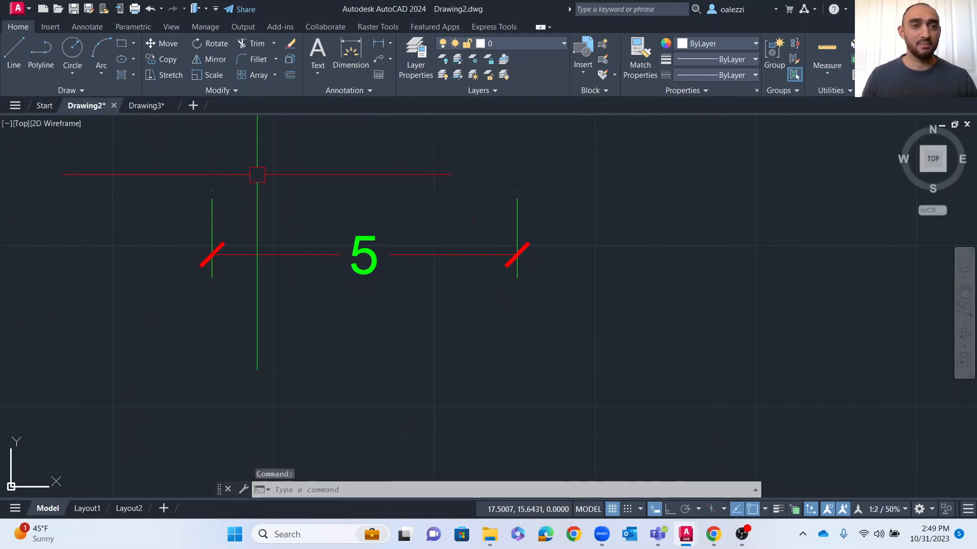
left_click(155, 107)
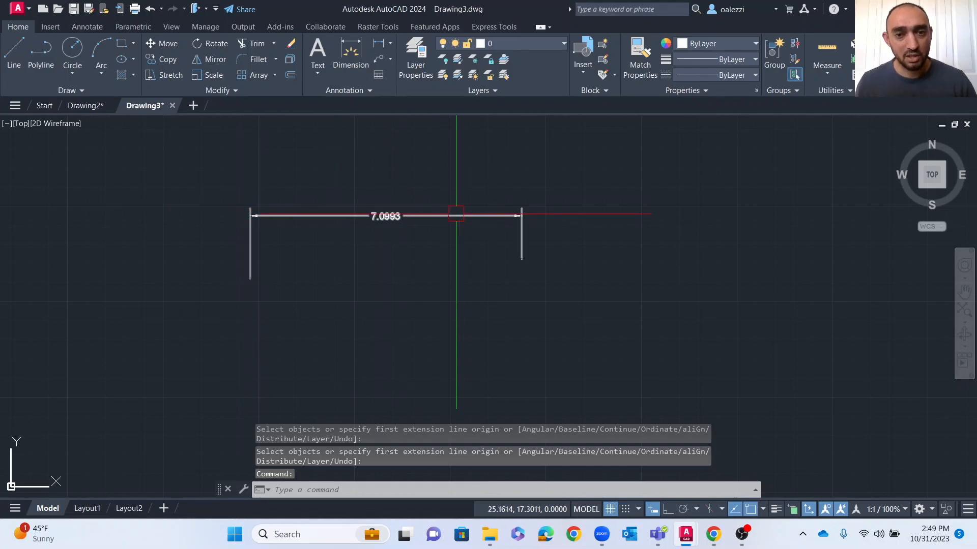
Erase the dimension in Drawing3 and close that drawing without saving its changes.
left_click(553, 180)
left_click(134, 268)
key("Delete")
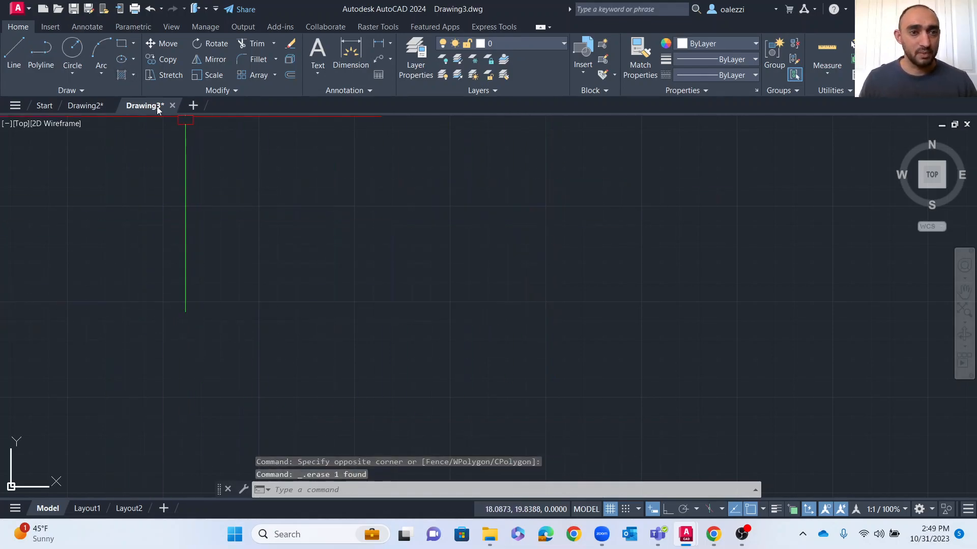
left_click(172, 107)
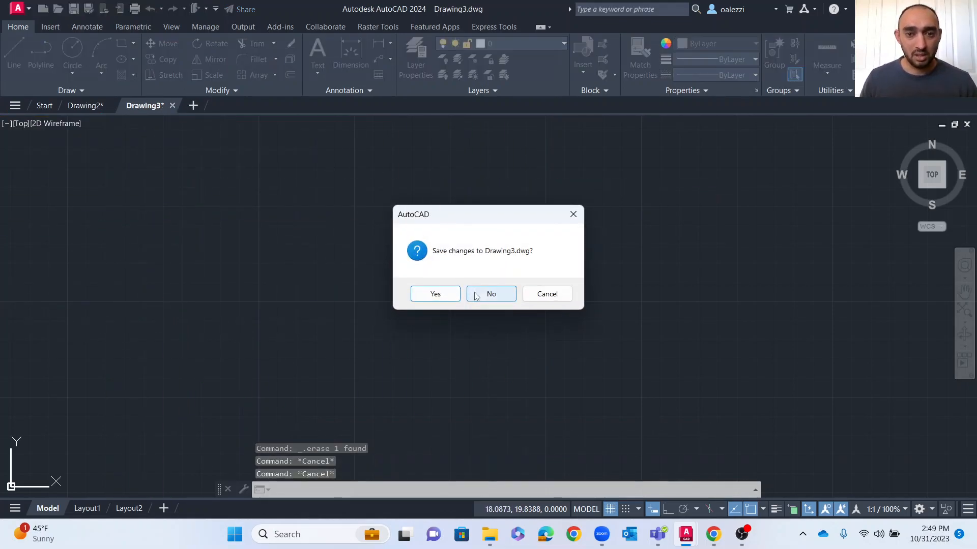
left_click(490, 293)
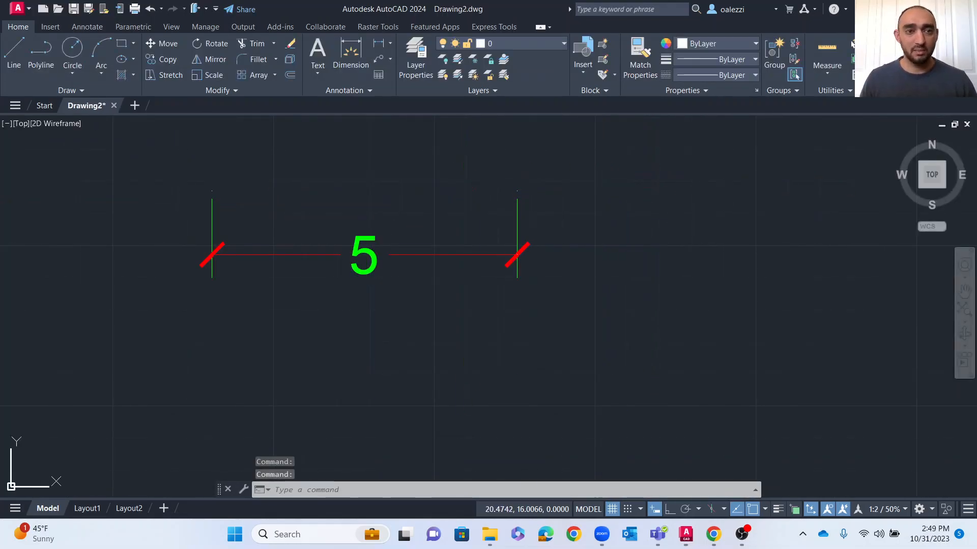
Save the current drawing in the Documents folder under the file name DIMSTY1.
key("ctrl+s")
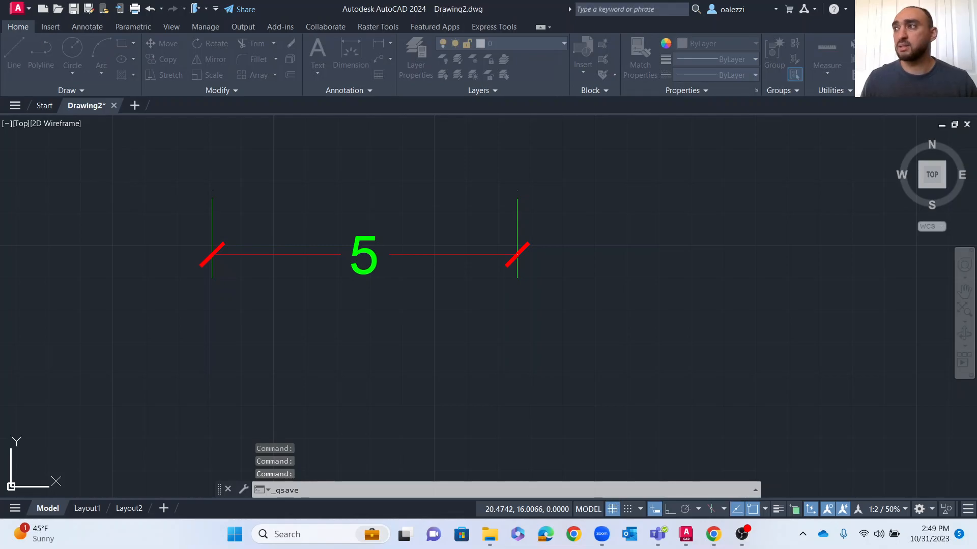
left_click_drag(702, 170, 375, 162)
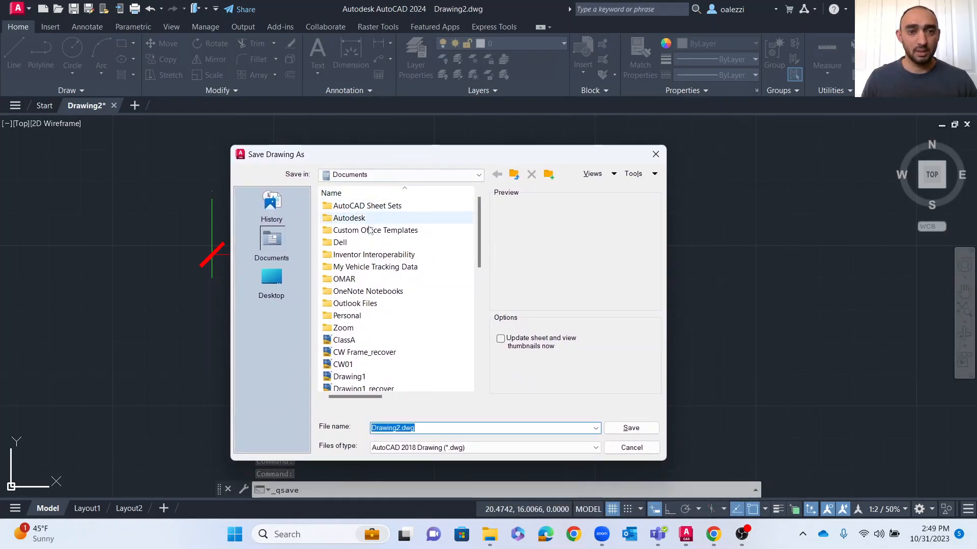
type("DIMSTY1")
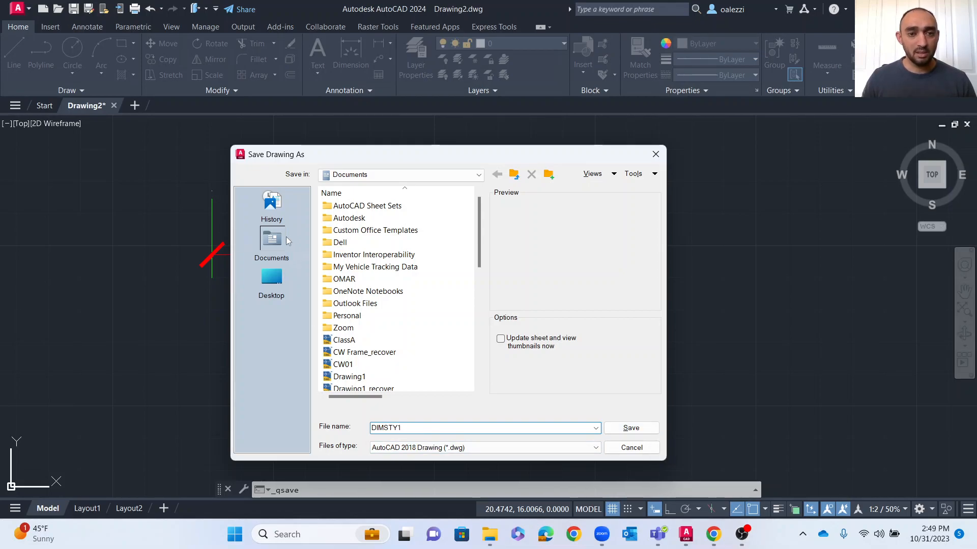
left_click(628, 430)
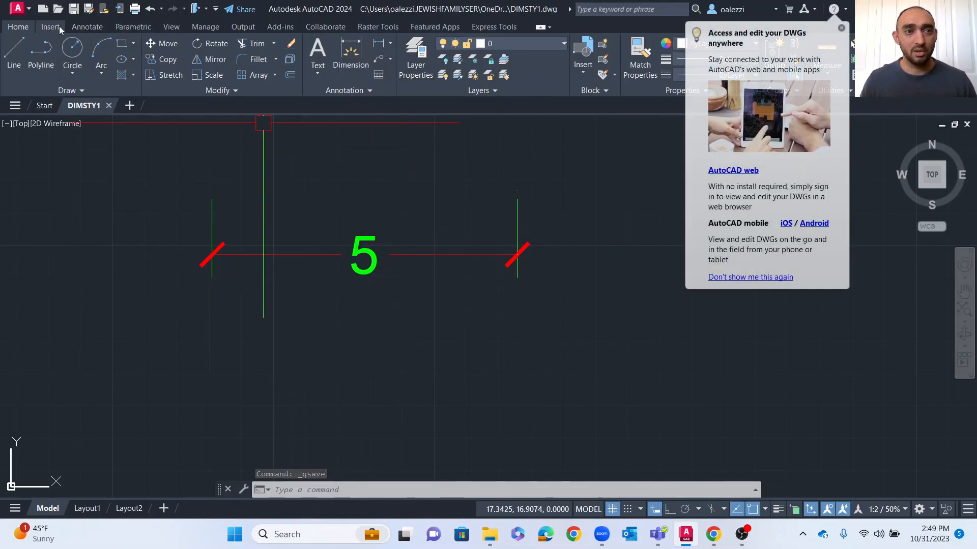
Export the DIMSTY1 dimension style to DIMSTY1.dim, including the text style name only.
left_click(494, 27)
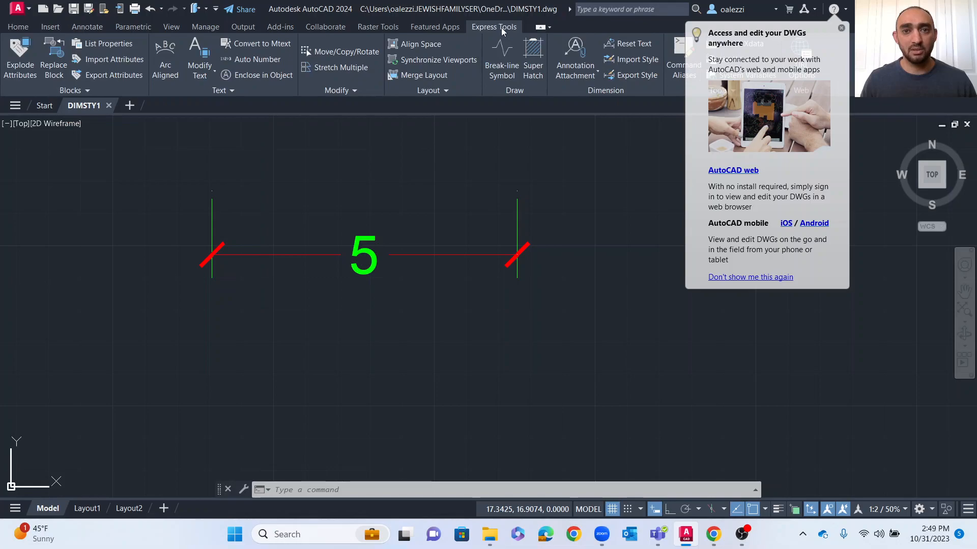
left_click(841, 29)
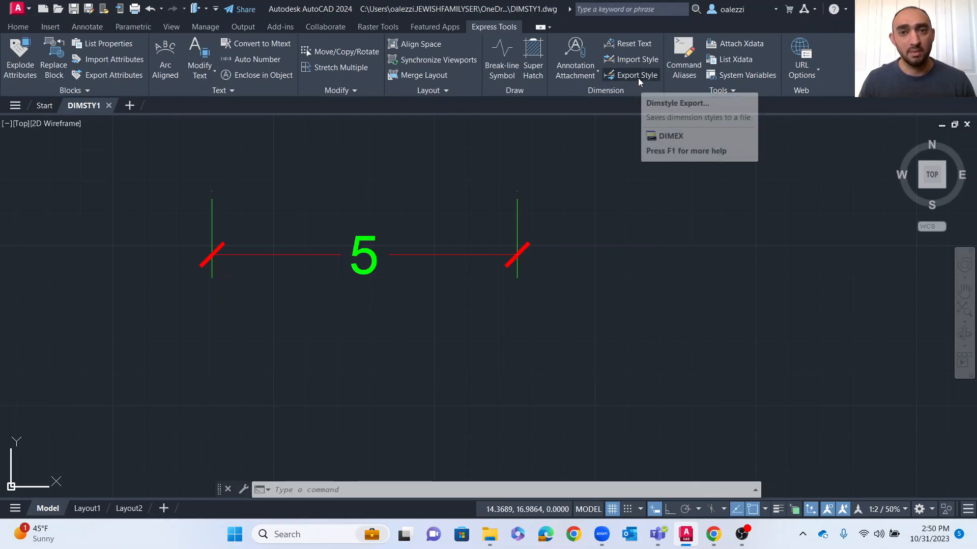
left_click(570, 174)
left_click(204, 286)
key("Escape")
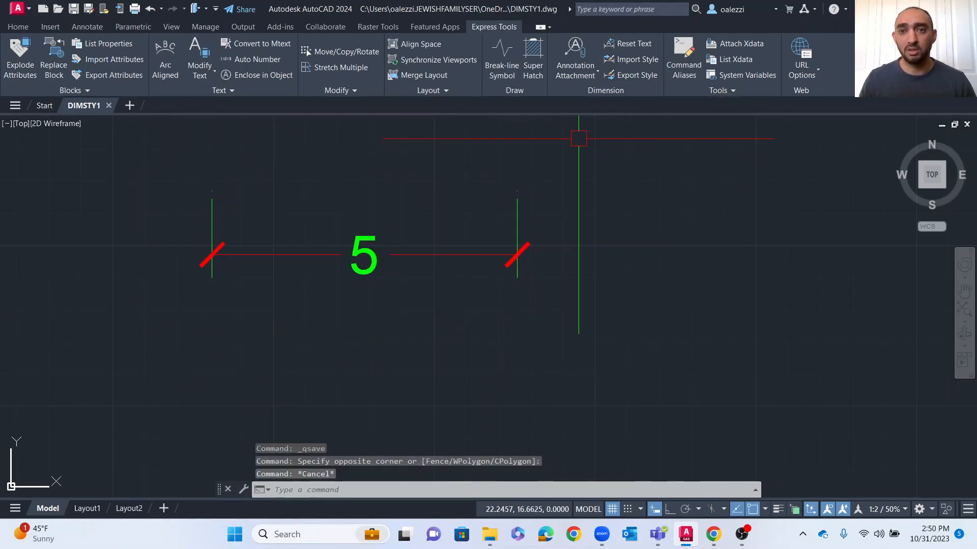
left_click(616, 75)
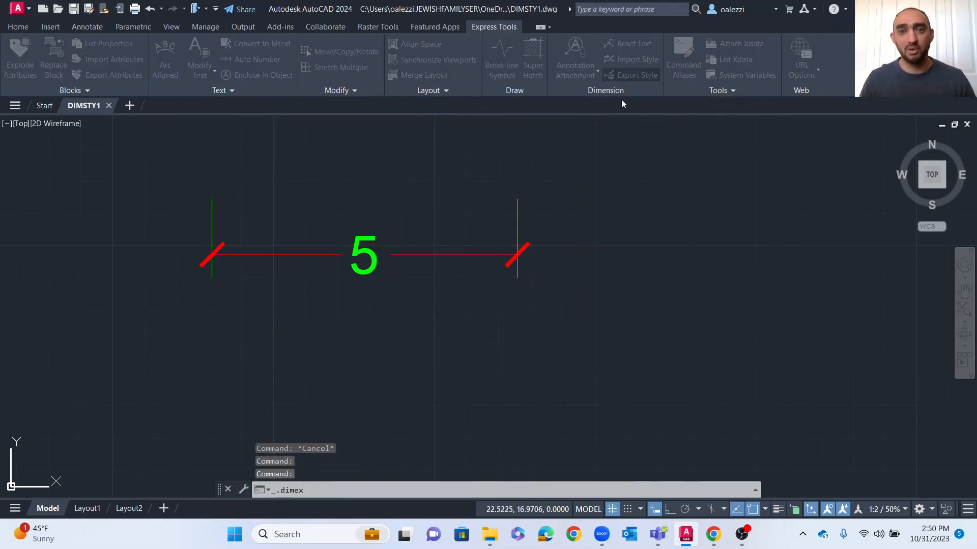
left_click(430, 255)
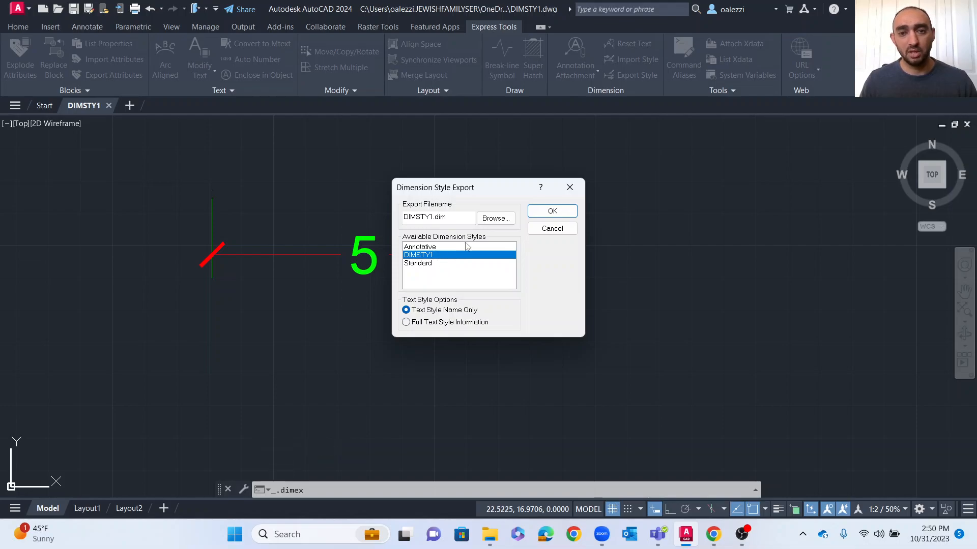
left_click(552, 211)
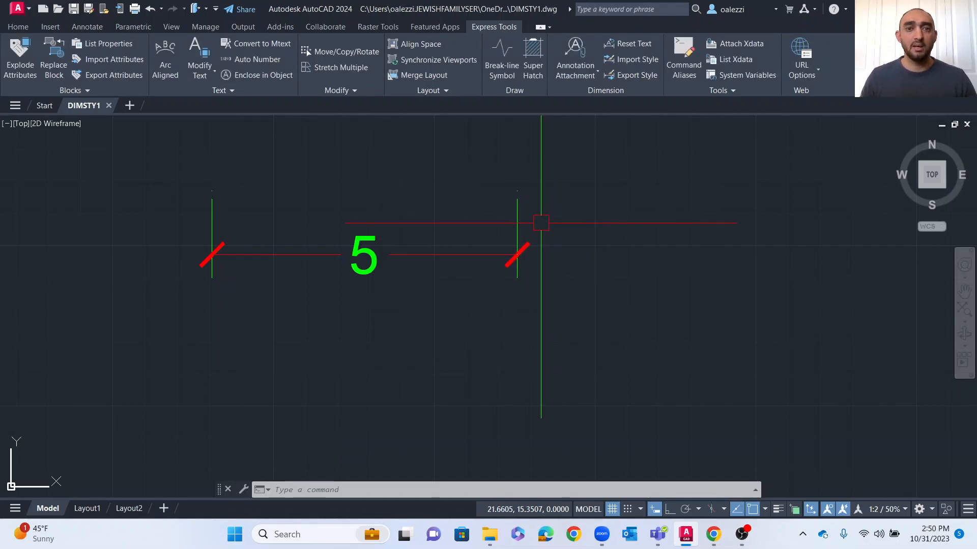
Start a new drawing and place an aligned sloping dimension about 4 units long in the default style.
left_click(21, 27)
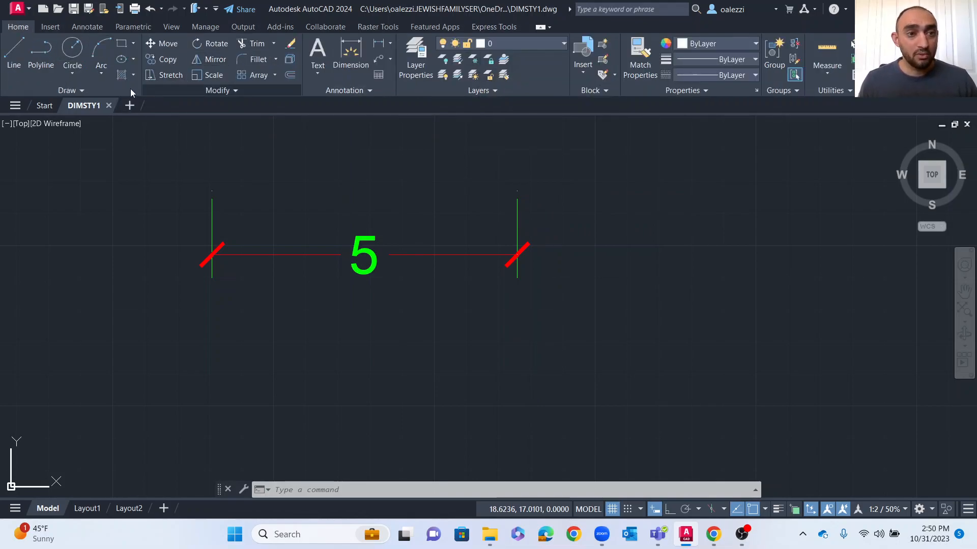
left_click(131, 106)
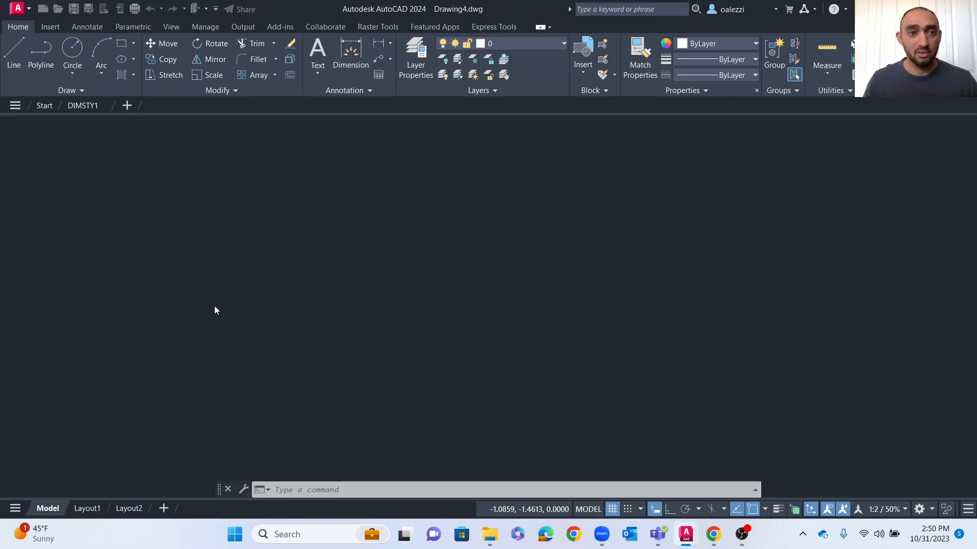
type("dim")
key("Return")
left_click(372, 261)
left_click(304, 265)
left_click(318, 252)
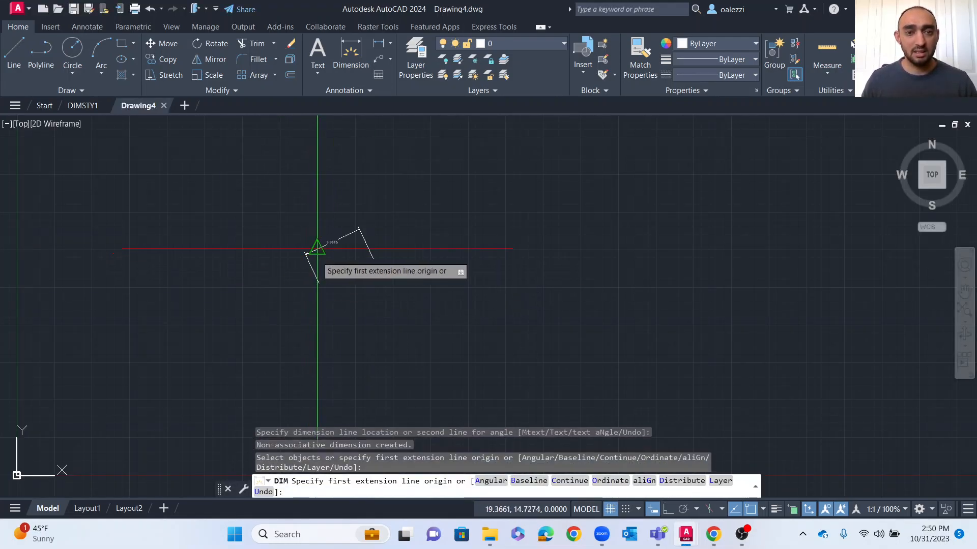
scroll(356, 249, "up", 5)
Erase the sloping test dimension from the new drawing.
left_click(528, 142)
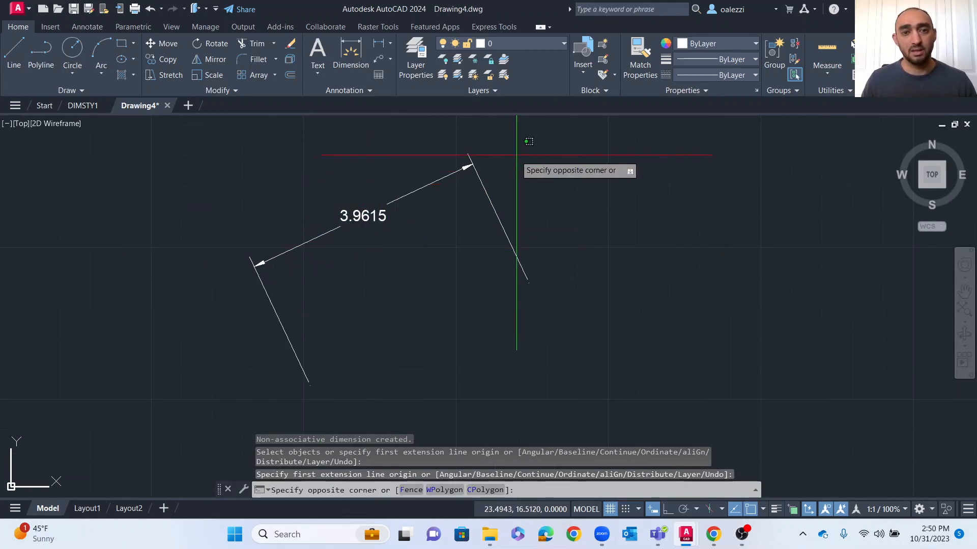
left_click(142, 386)
key("Delete")
key("Escape")
key("Escape")
key("Escape")
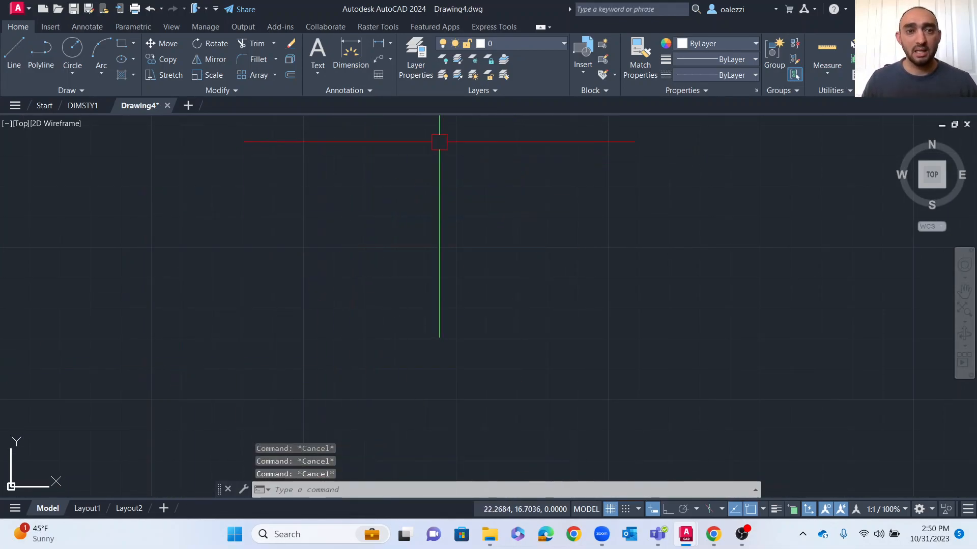
Import the dimension style file DIMSTY1.dim from the Documents folder into Drawing4, using the Keep Existing Style option.
left_click(492, 29)
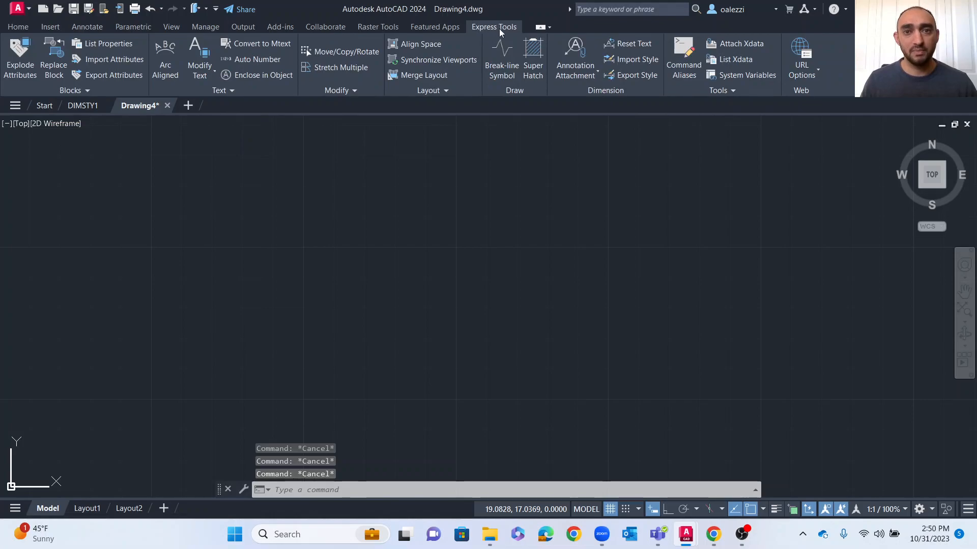
left_click(637, 60)
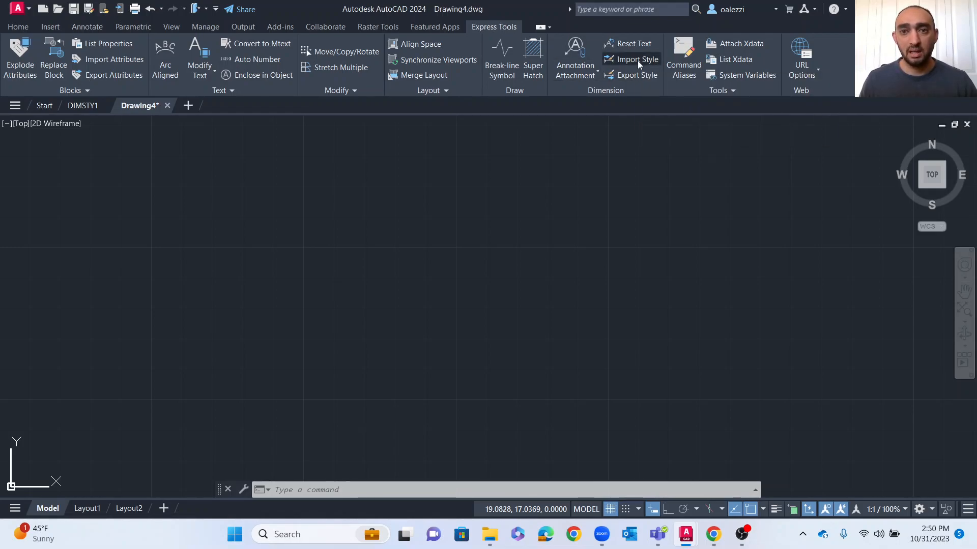
left_click(507, 253)
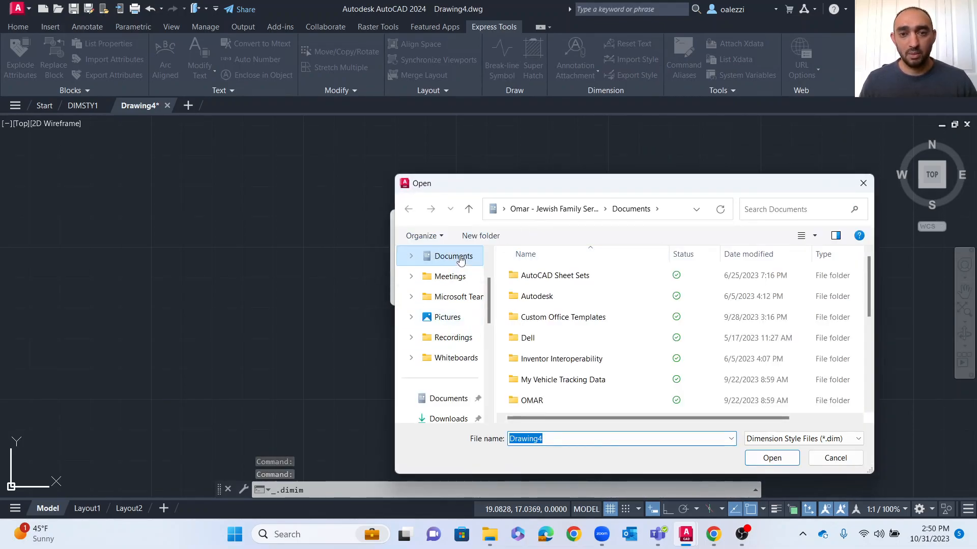
left_click(458, 257)
scroll(562, 356, "down", 5)
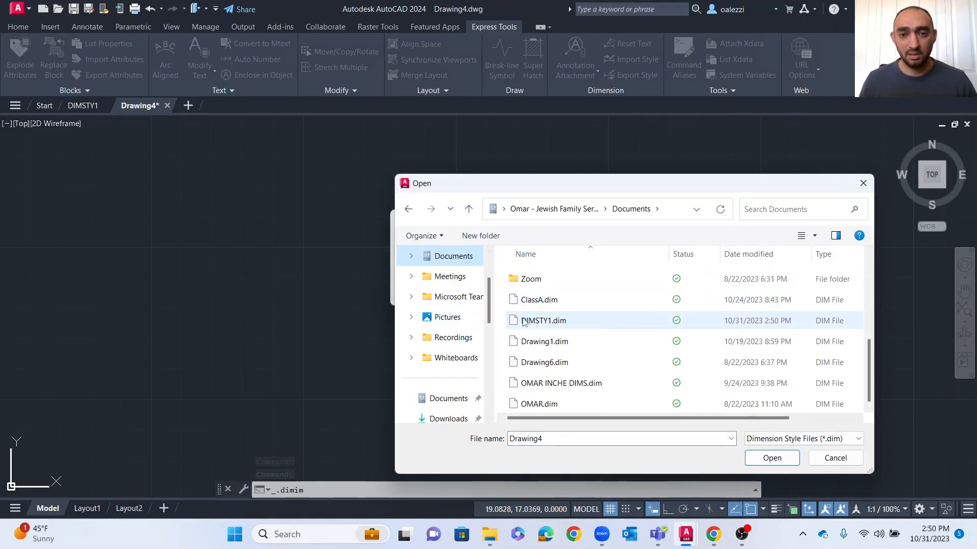
left_click(565, 325)
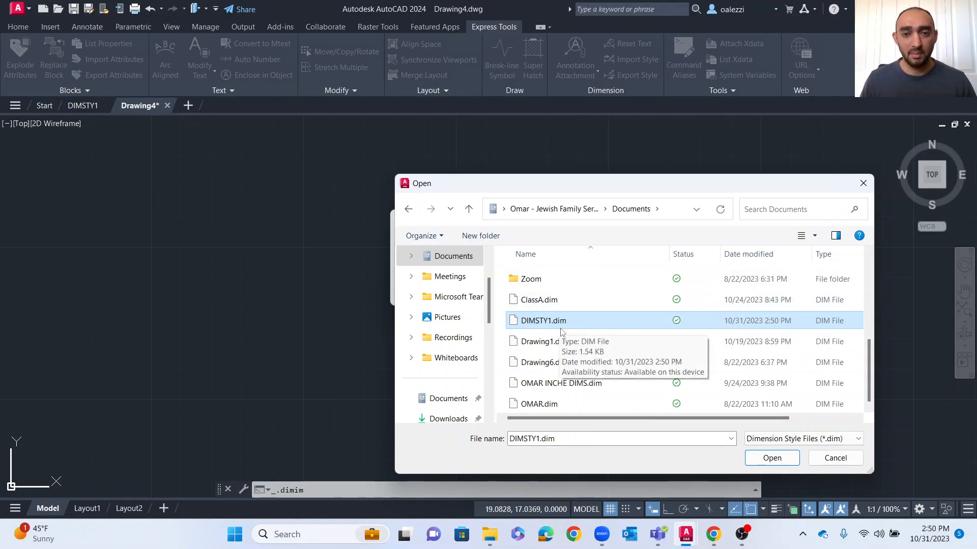
left_click(772, 460)
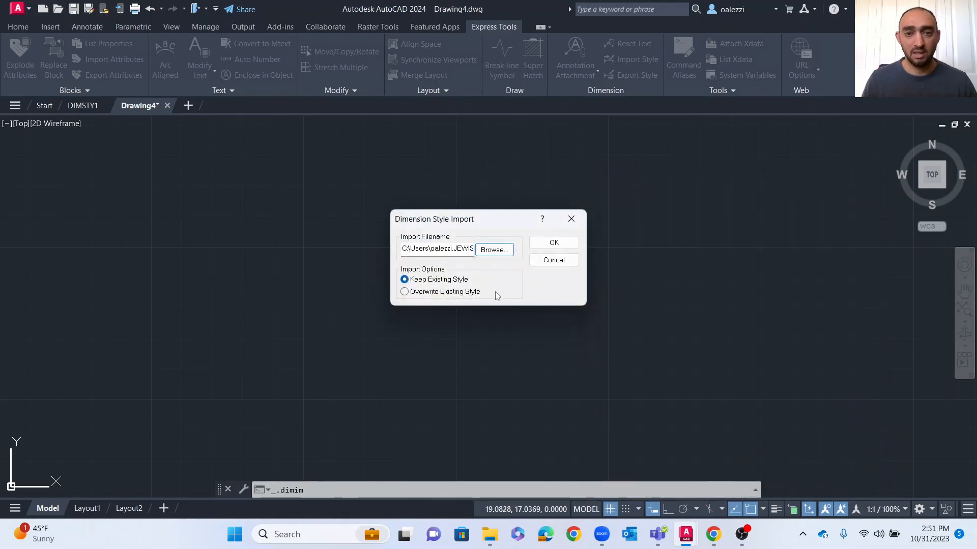
left_click(552, 243)
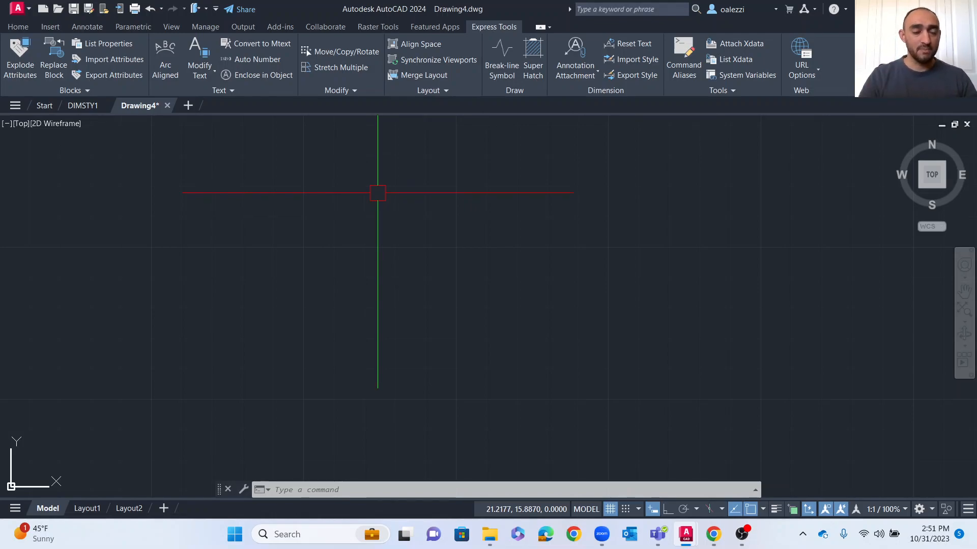
Place another test dimension in Drawing4 with the current dimension style.
left_click(29, 26)
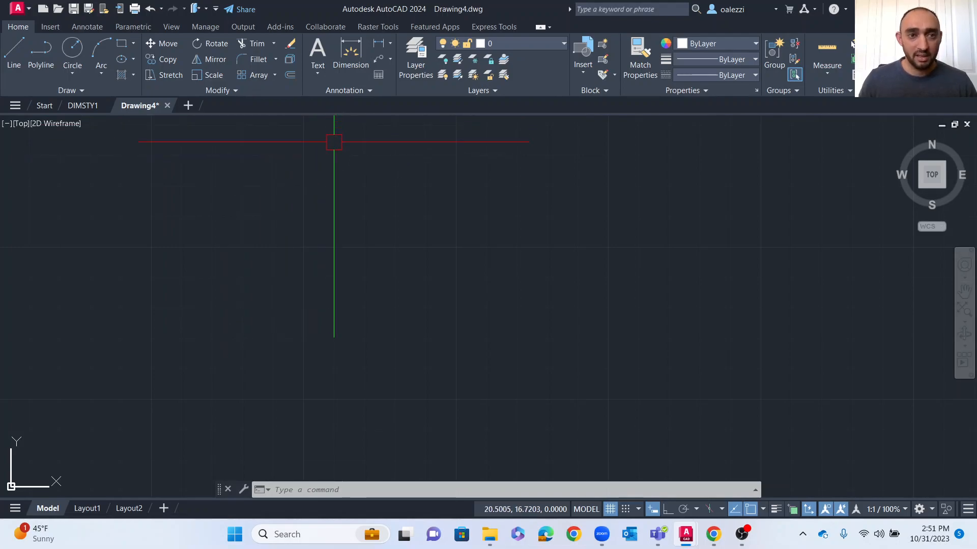
key("Return")
left_click(339, 222)
left_click(270, 250)
left_click(203, 195)
key("Escape")
key("Escape")
Delete the test dimension just placed in Drawing4, leaving the drawing empty.
left_click(280, 171)
left_click(191, 258)
key("Delete")
key("Escape")
key("Escape")
key("Escape")
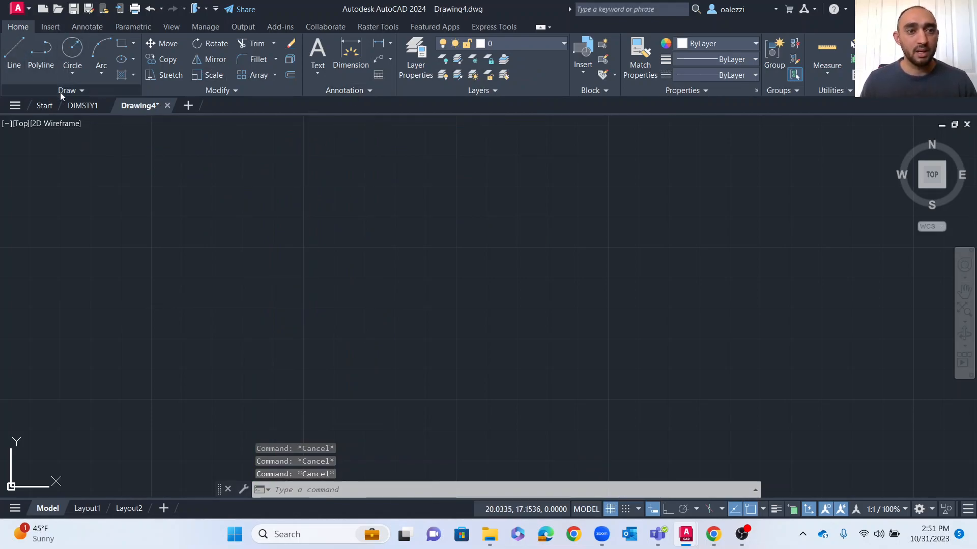
Make the imported dimension style 0000024C3C000118 the current one in Drawing4.
left_click(359, 91)
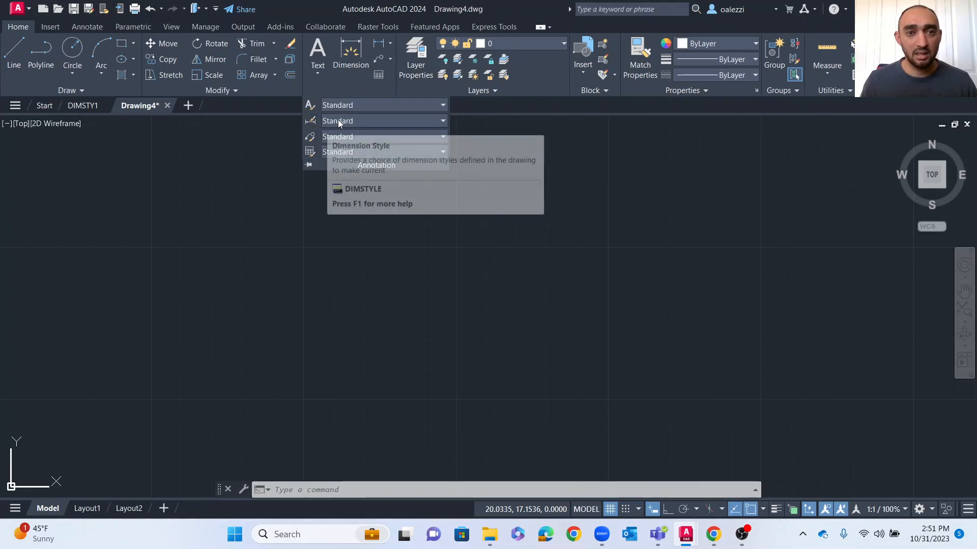
left_click(389, 120)
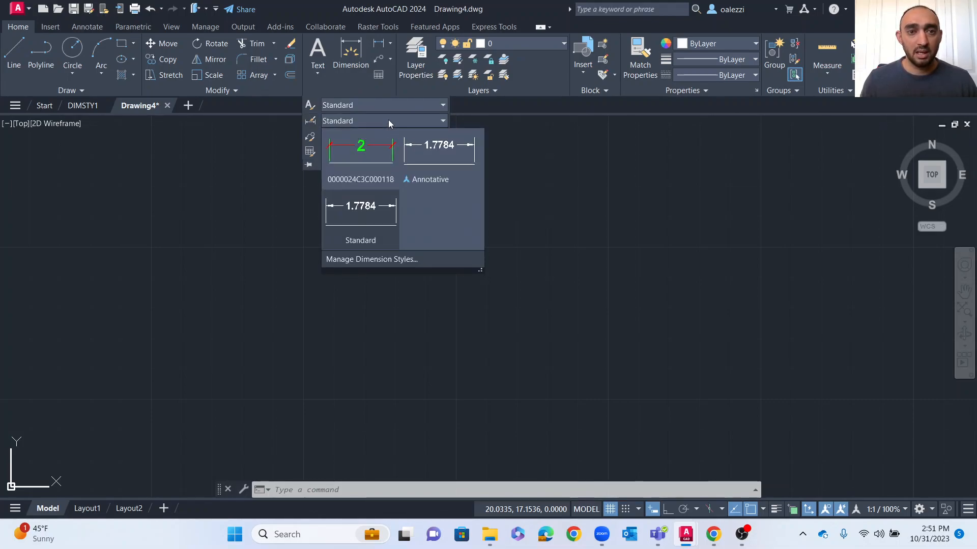
left_click(372, 151)
left_click(376, 152)
left_click(376, 151)
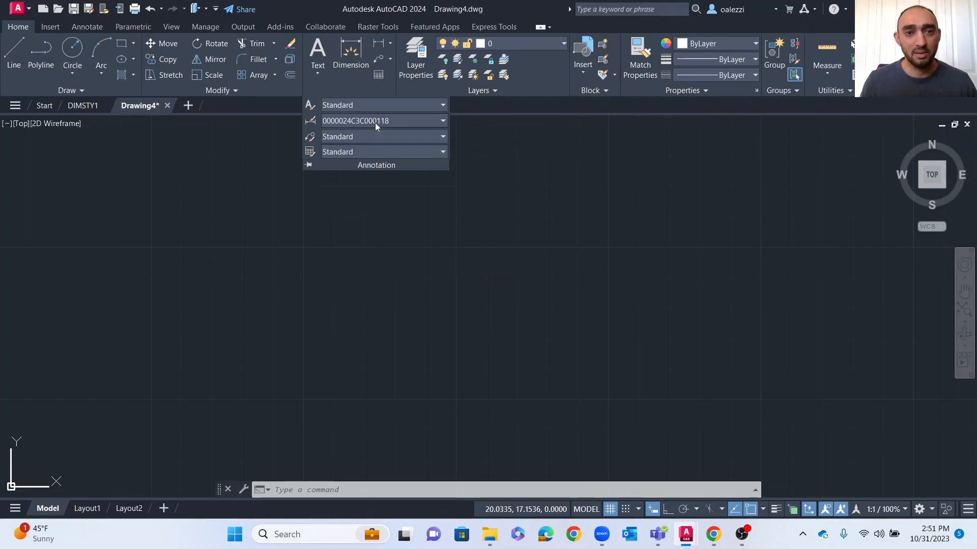
Place a slanted aligned test dimension about 2.9 units long in Drawing4, using the imported dimension style 0000024C3C000118.
left_click(374, 123)
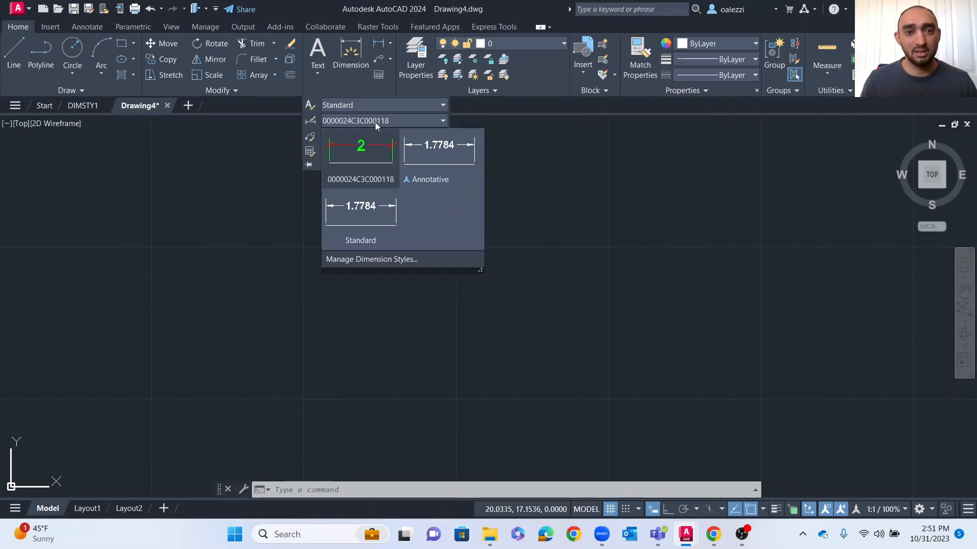
left_click(359, 153)
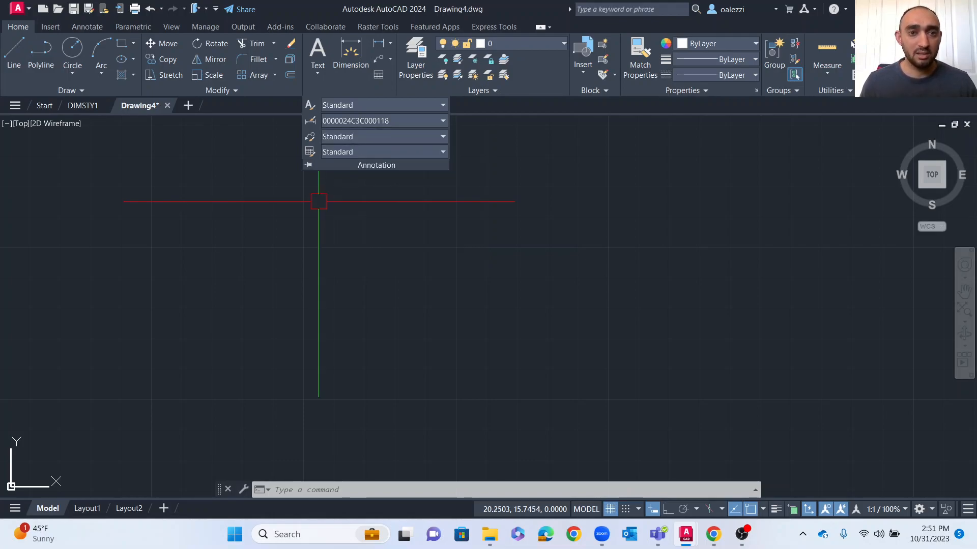
left_click(273, 214)
type("dim")
key("Return")
left_click(174, 211)
left_click(349, 240)
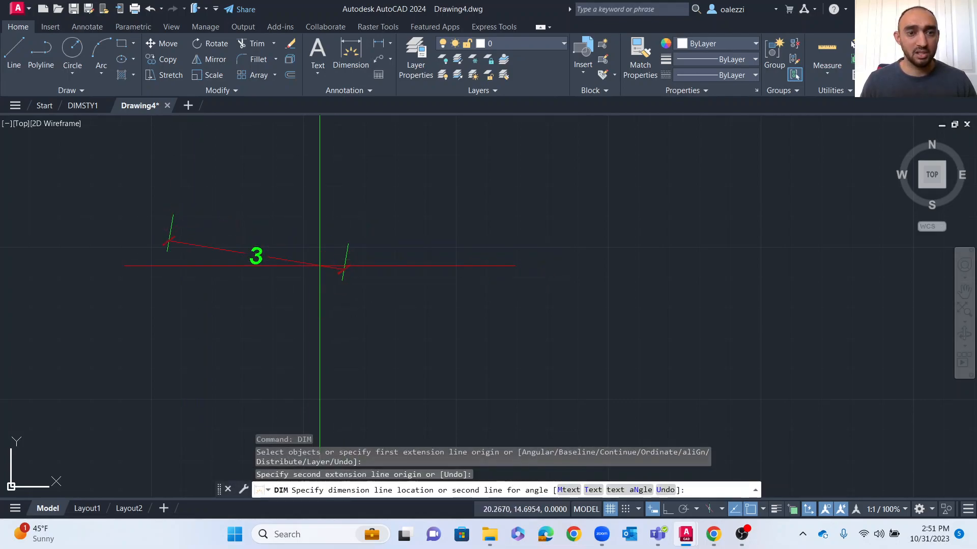
left_click(319, 266)
key("Escape")
Select the new aligned dimension and inspect its dimension style and annotative property up close.
left_click(371, 212)
left_click(93, 283)
scroll(162, 280, "up", 2)
middle_click_drag(266, 324, 413, 325)
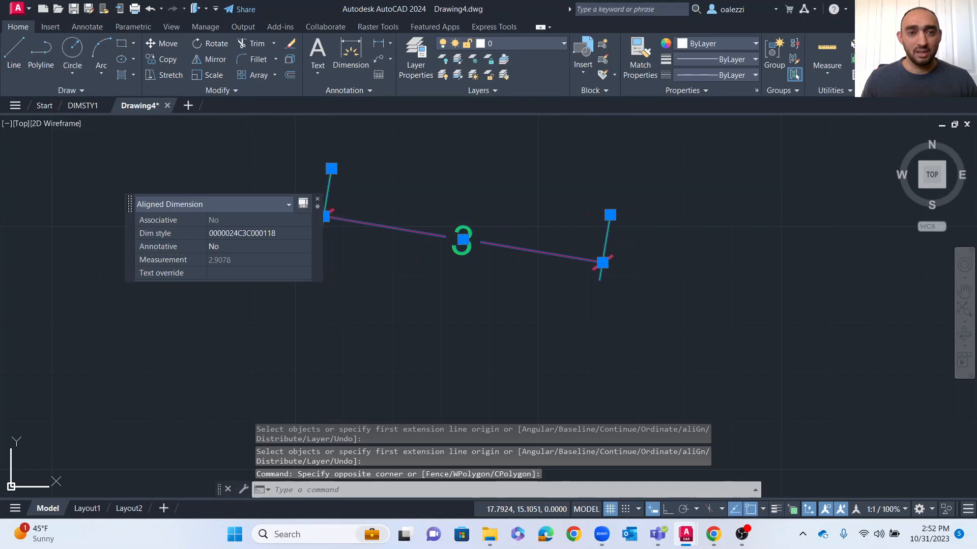
key("Escape")
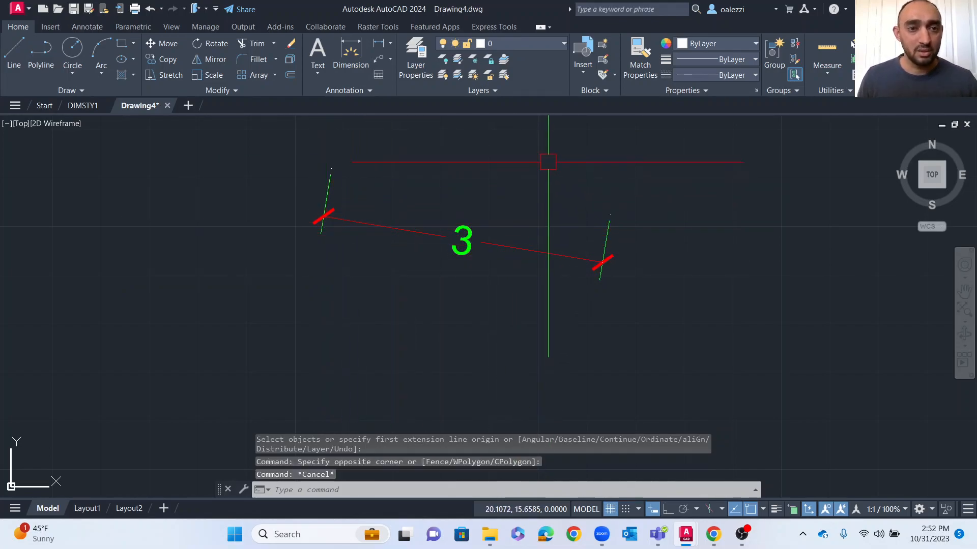
Delete the aligned test dimension from Drawing4.
left_click(681, 167)
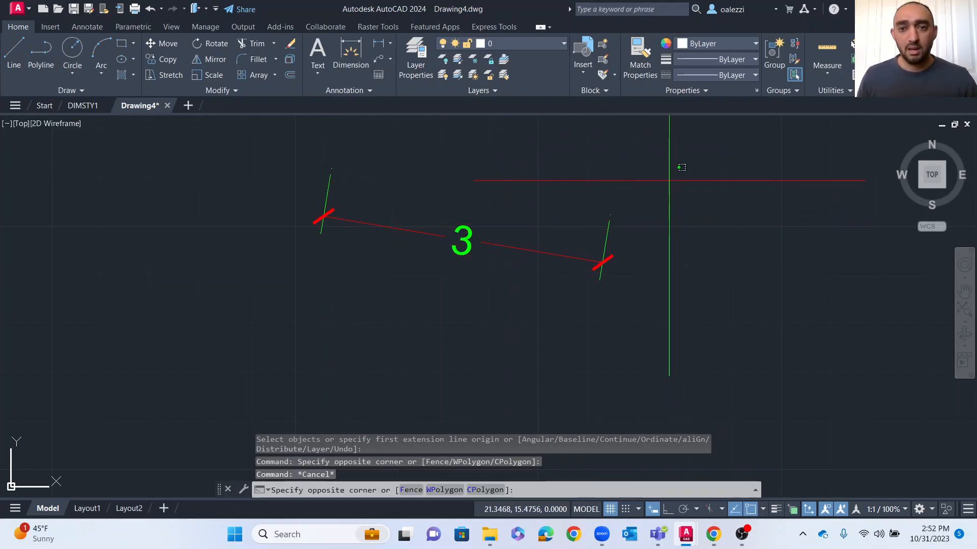
left_click(153, 322)
key("Delete")
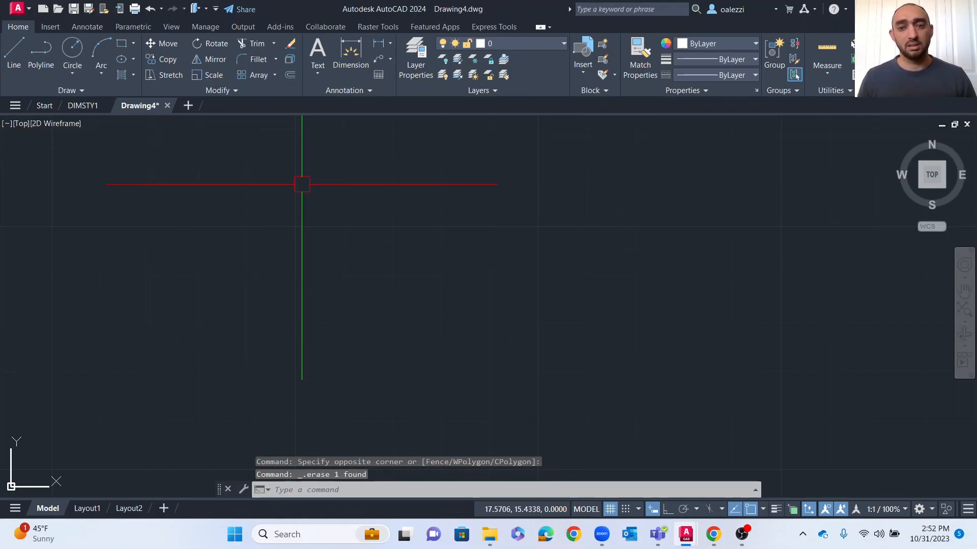